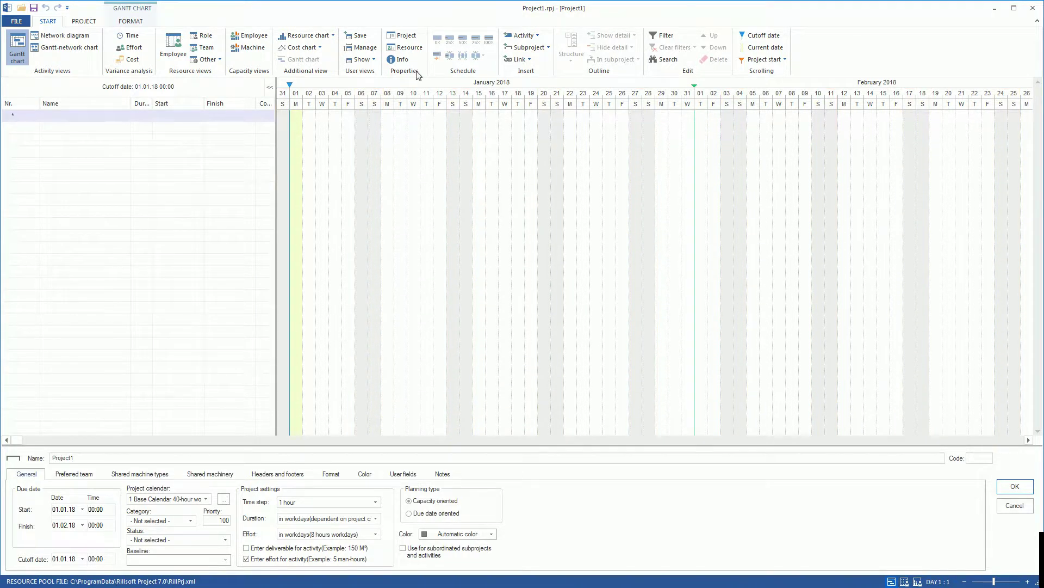
Step: Load the GB United Kingdom public holidays into the base calendar and close the resource pool
{"action": "left_click", "coordinate": [410, 48]}
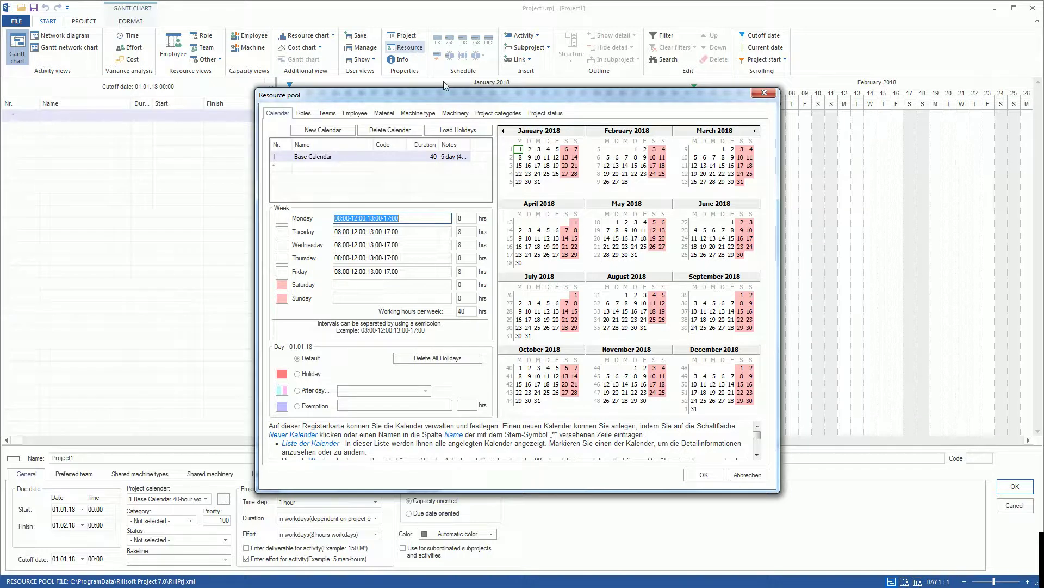
{"action": "left_click", "coordinate": [472, 131]}
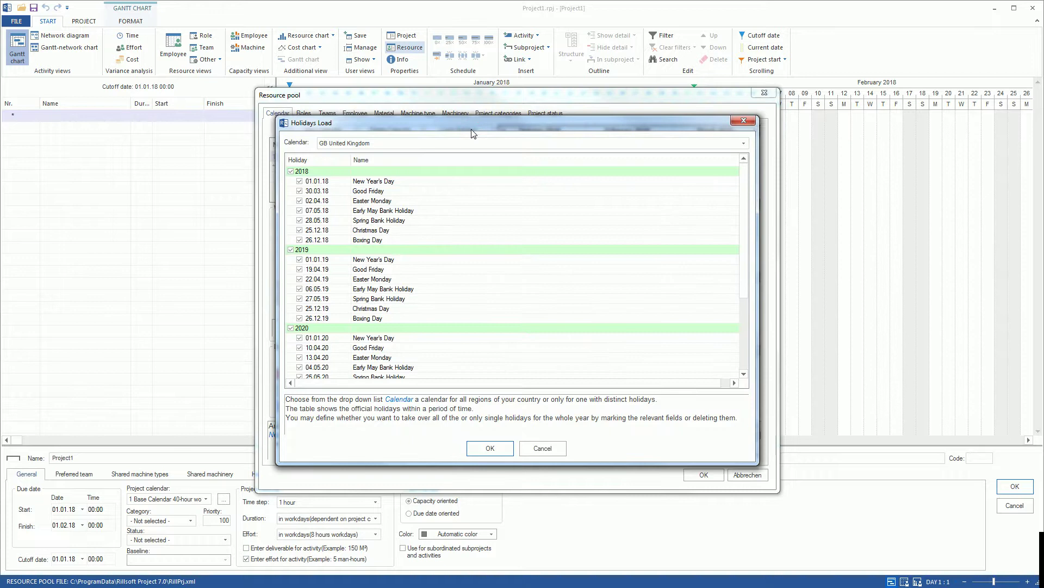
{"action": "left_click", "coordinate": [471, 143]}
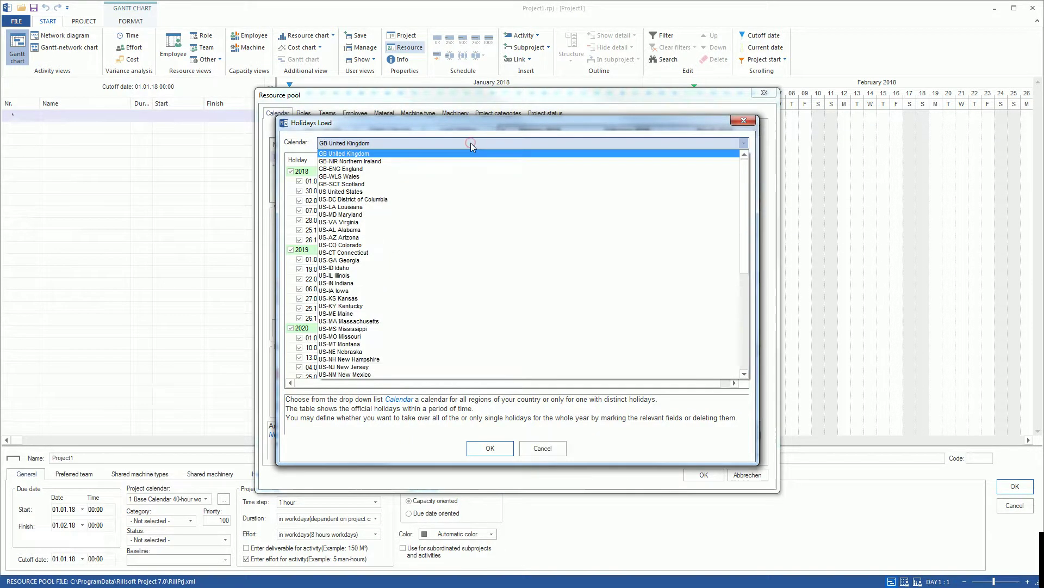
{"action": "left_click", "coordinate": [471, 143]}
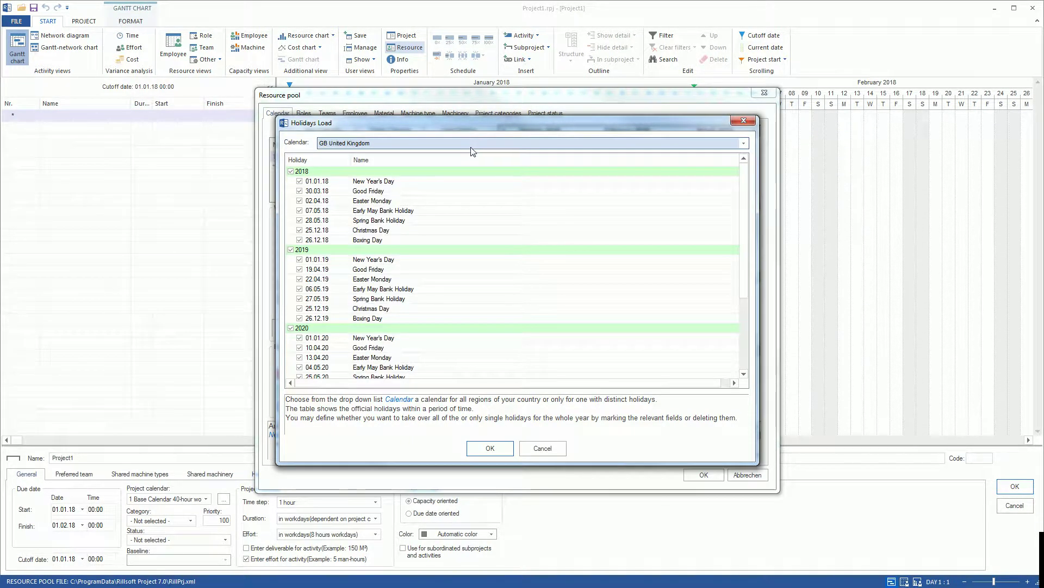
{"action": "left_click", "coordinate": [491, 447]}
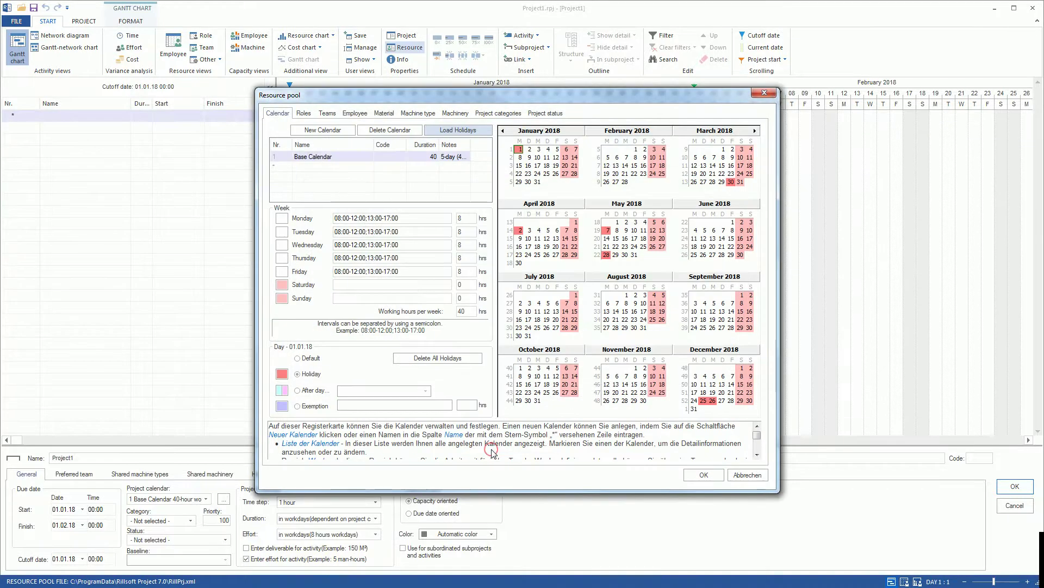
{"action": "left_click", "coordinate": [702, 475]}
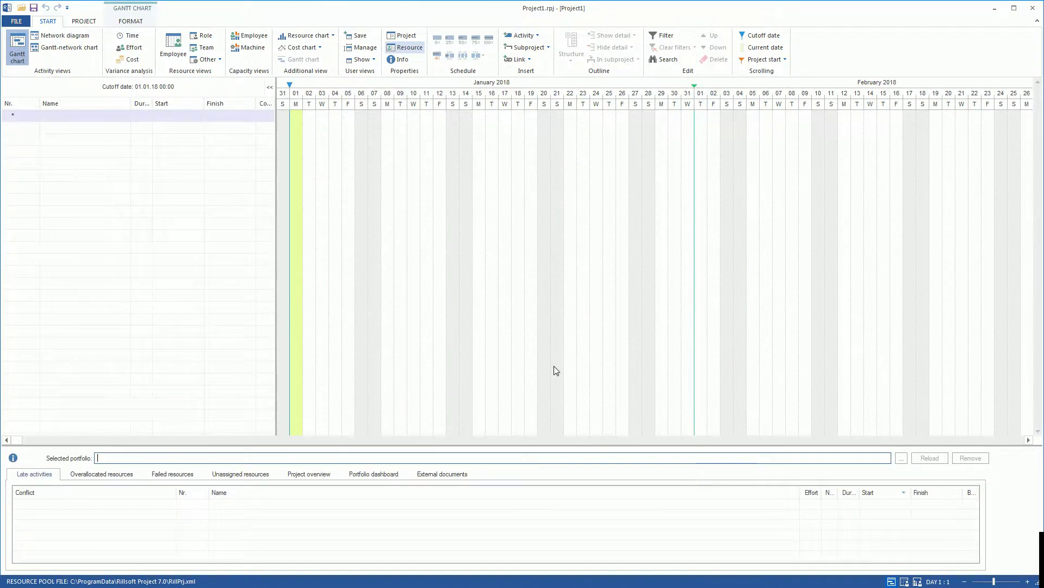
Step: Set the project name to 'My project' in the project properties
{"action": "left_click", "coordinate": [405, 36]}
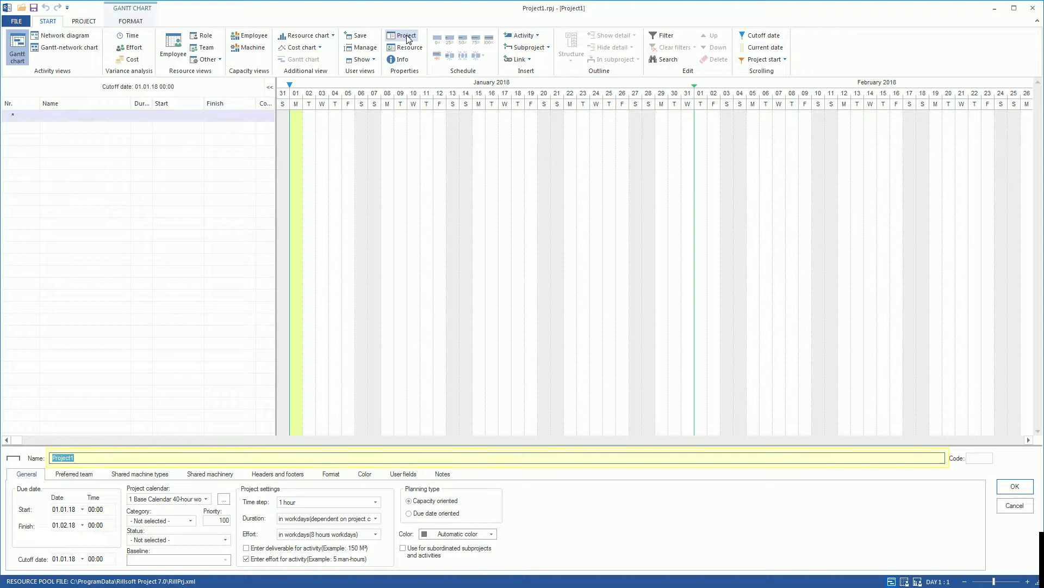
{"action": "type", "text": "My p"}
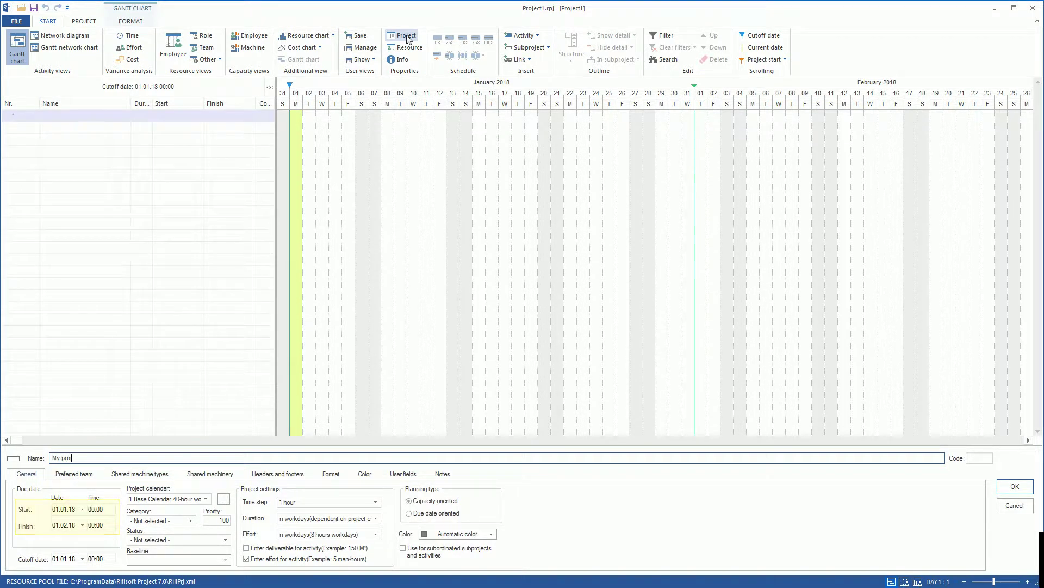
{"action": "key", "text": "Tab"}
{"action": "left_click", "coordinate": [1016, 487]}
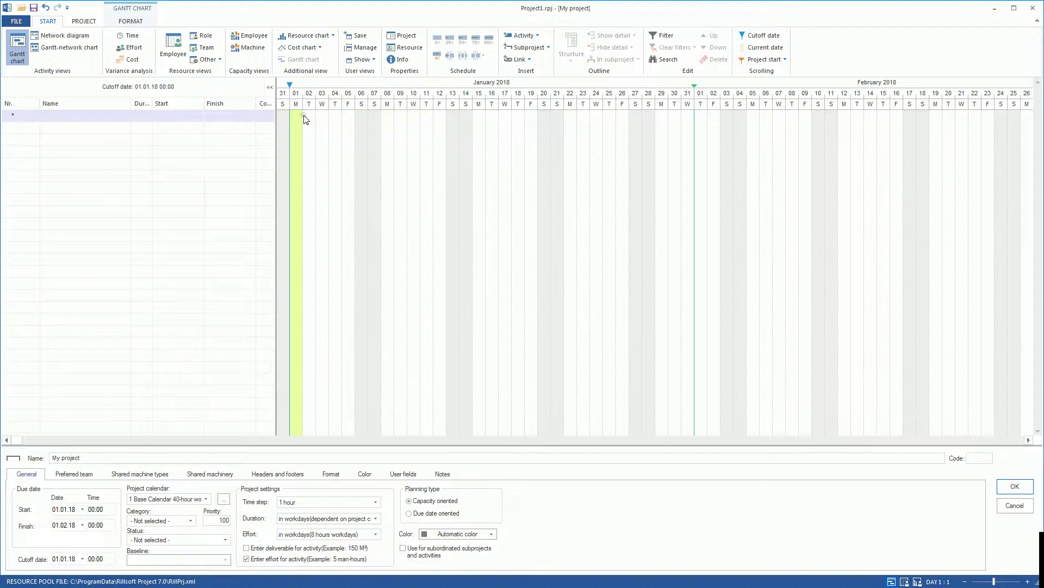
Step: Draw activities 'Construction mechanics' (5 days) and 'Engineering electrical' (6 days) starting 02.01.18
{"action": "left_click_drag", "start_coordinate": [305, 116], "coordinate": [395, 127]}
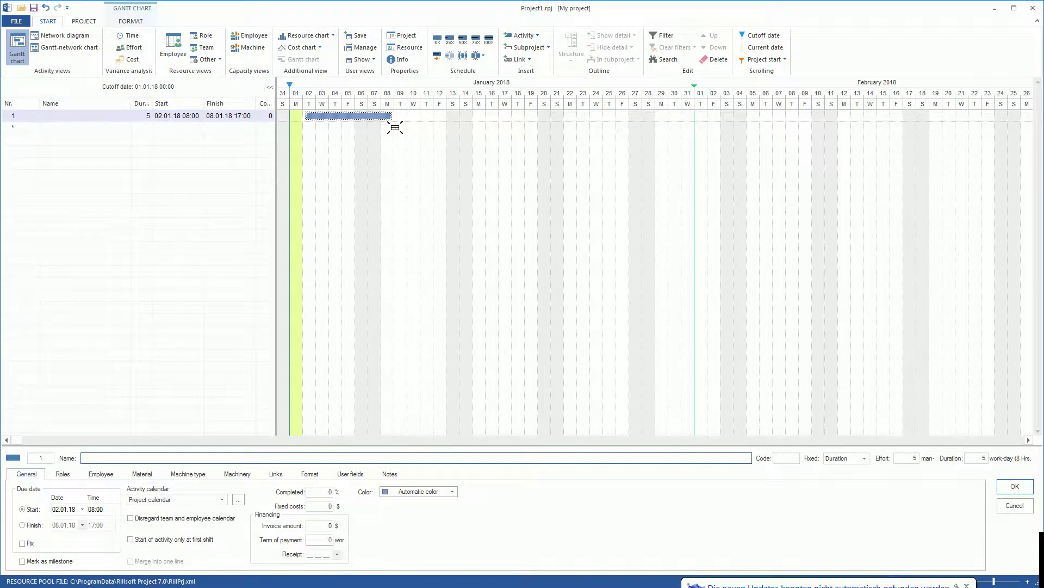
{"action": "type", "text": "Construction mechan"}
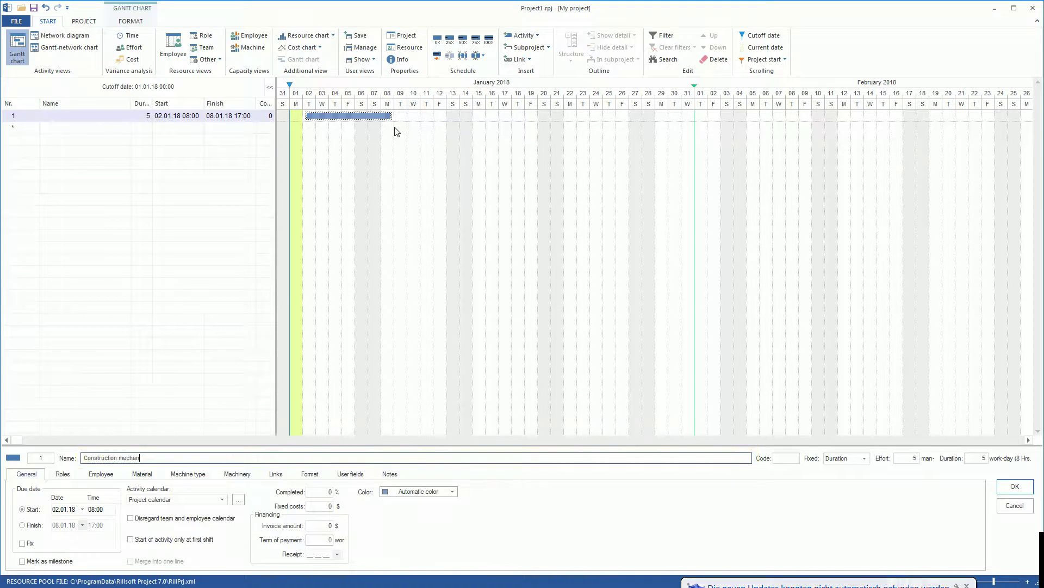
{"action": "type", "text": "ics"}
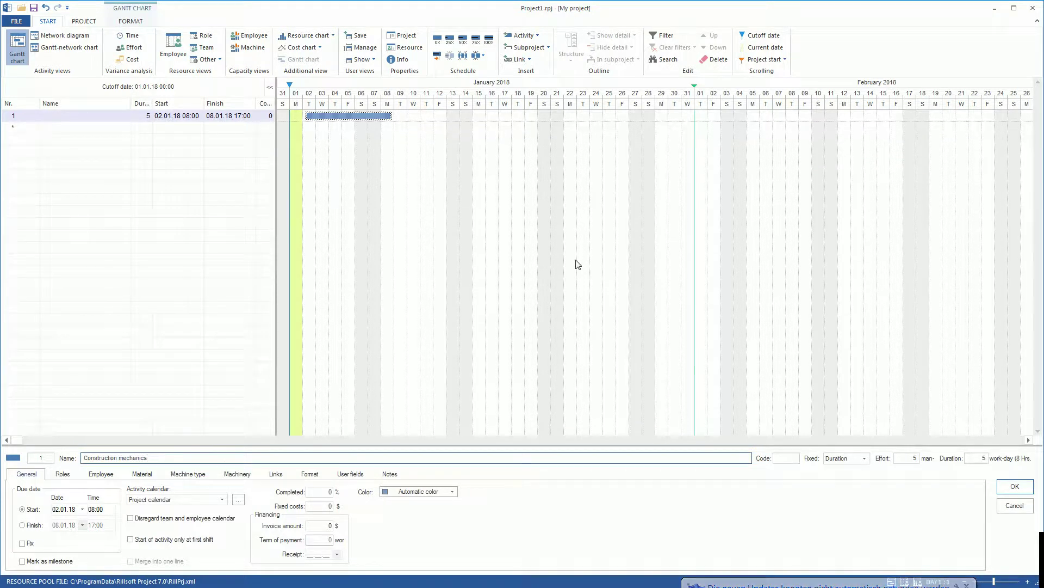
{"action": "left_click", "coordinate": [1027, 486]}
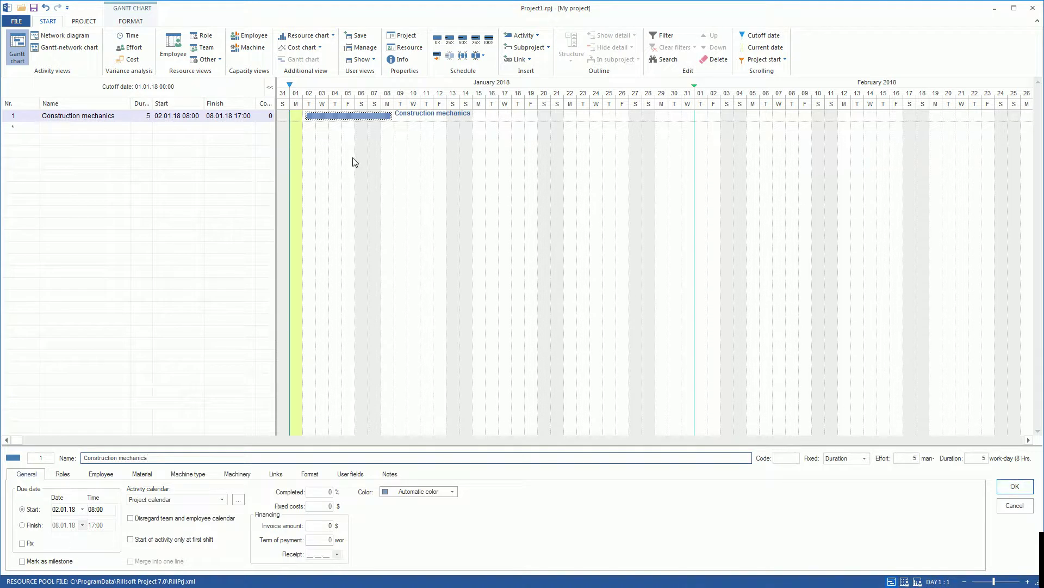
{"action": "left_click_drag", "start_coordinate": [305, 125], "coordinate": [353, 140]}
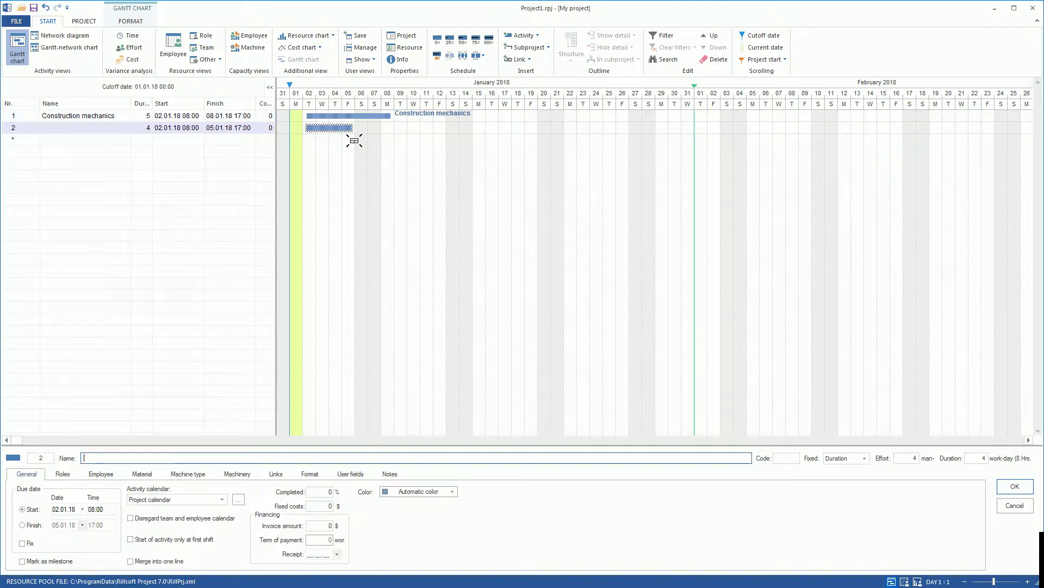
{"action": "left_click_drag", "start_coordinate": [353, 128], "coordinate": [412, 127]}
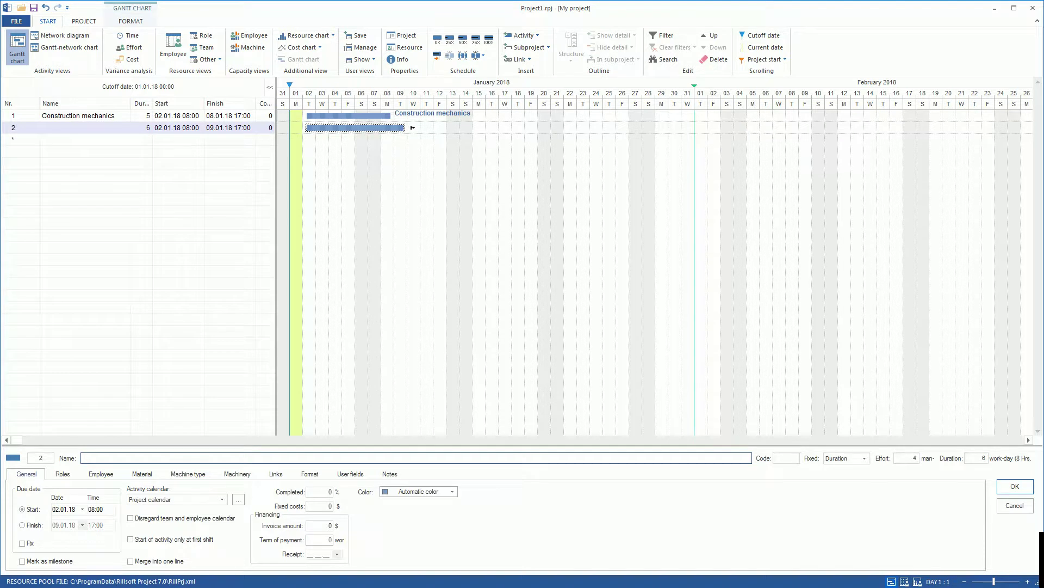
{"action": "type", "text": "Engin"}
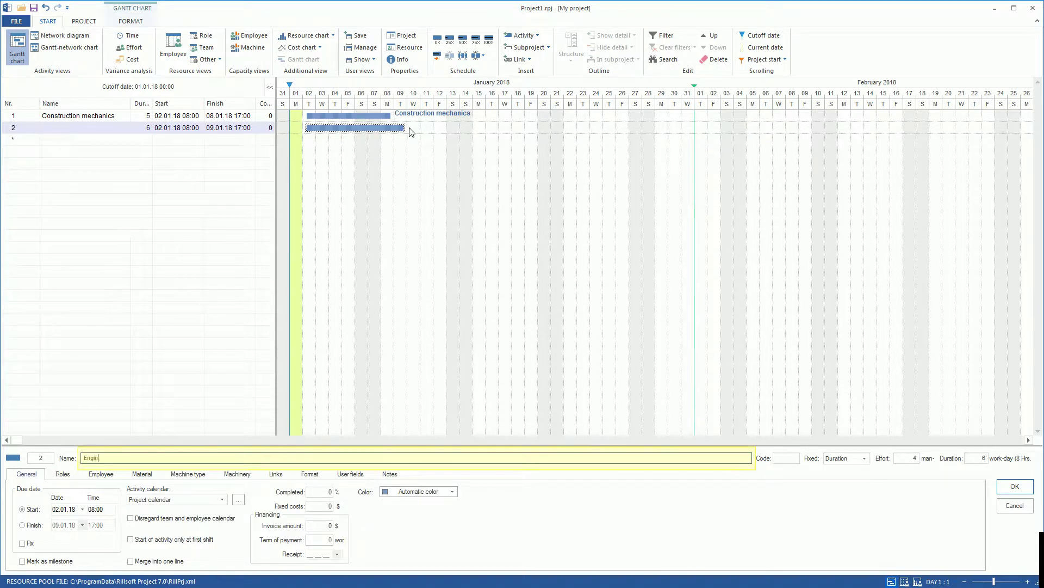
{"action": "type", "text": "eering electrical"}
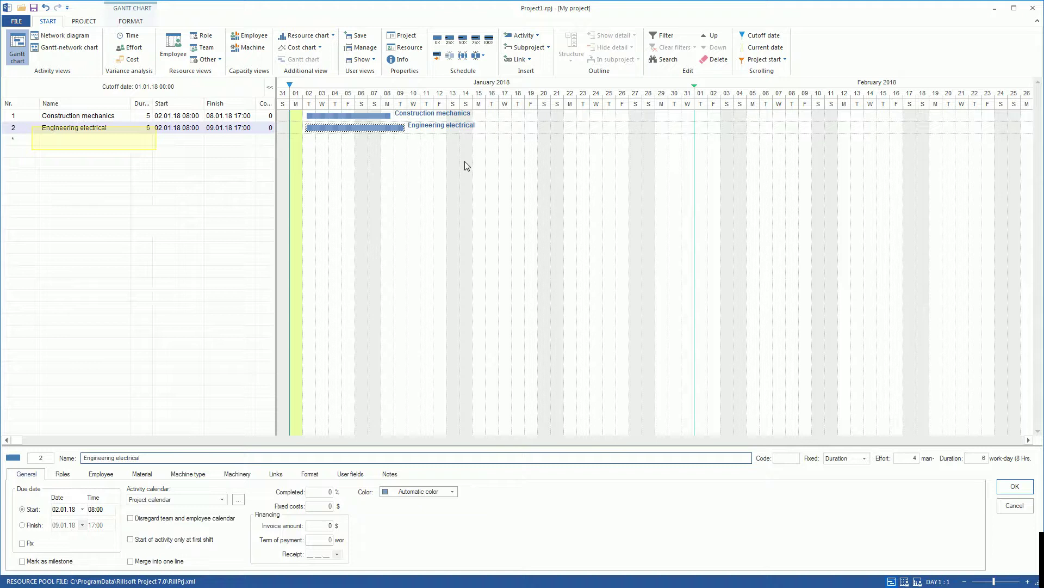
Step: Add 'Engineering software' in the next row with a duration of 4 days
{"action": "left_click", "coordinate": [91, 140]}
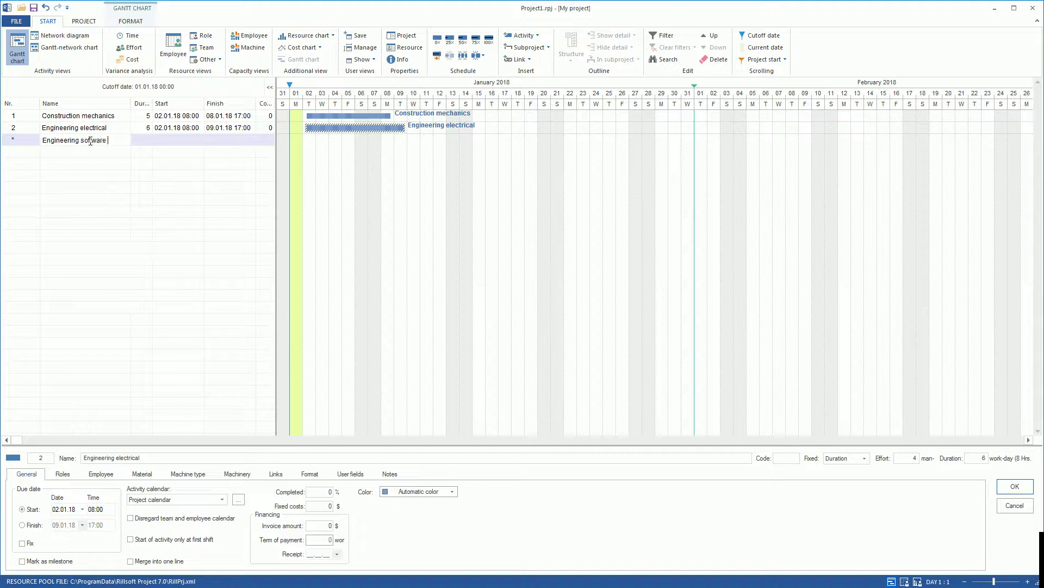
{"action": "key", "text": "Tab"}
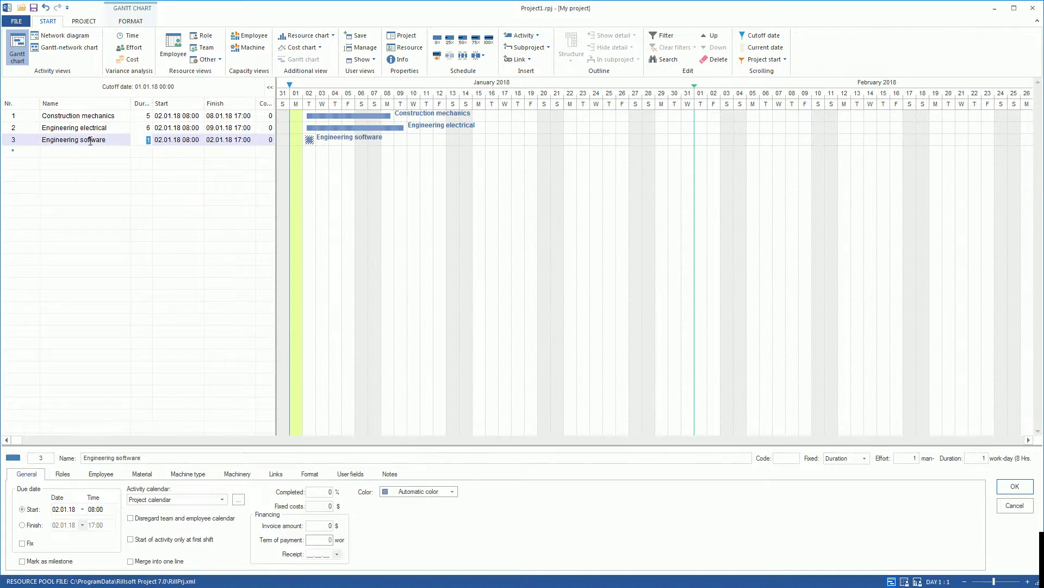
{"action": "type", "text": "4"}
{"action": "key", "text": "Tab"}
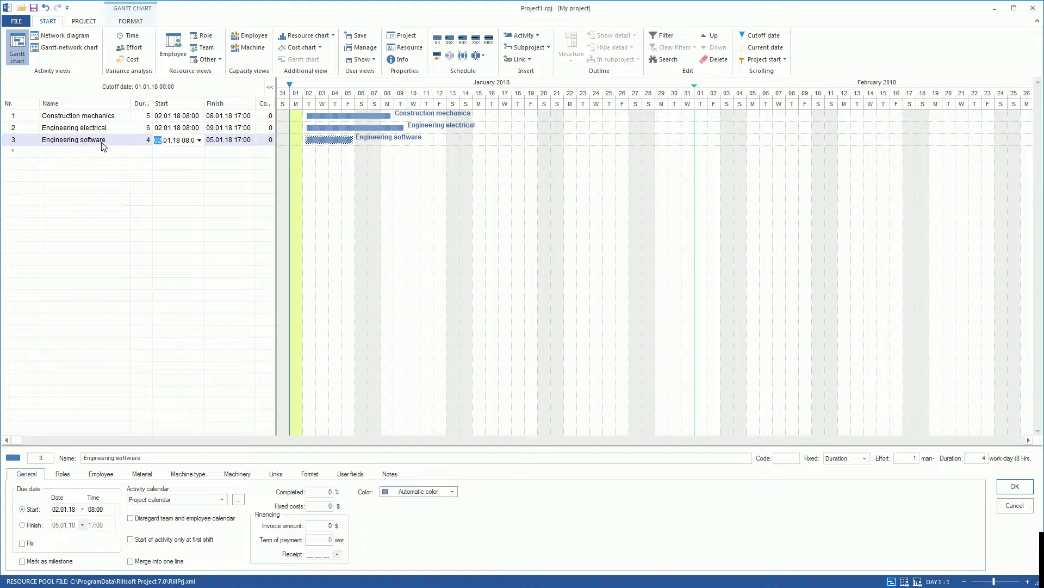
Step: Chain Construction mechanics, Engineering electrical and Engineering software with finish-to-start links
{"action": "left_click_drag", "start_coordinate": [301, 135], "coordinate": [333, 126]}
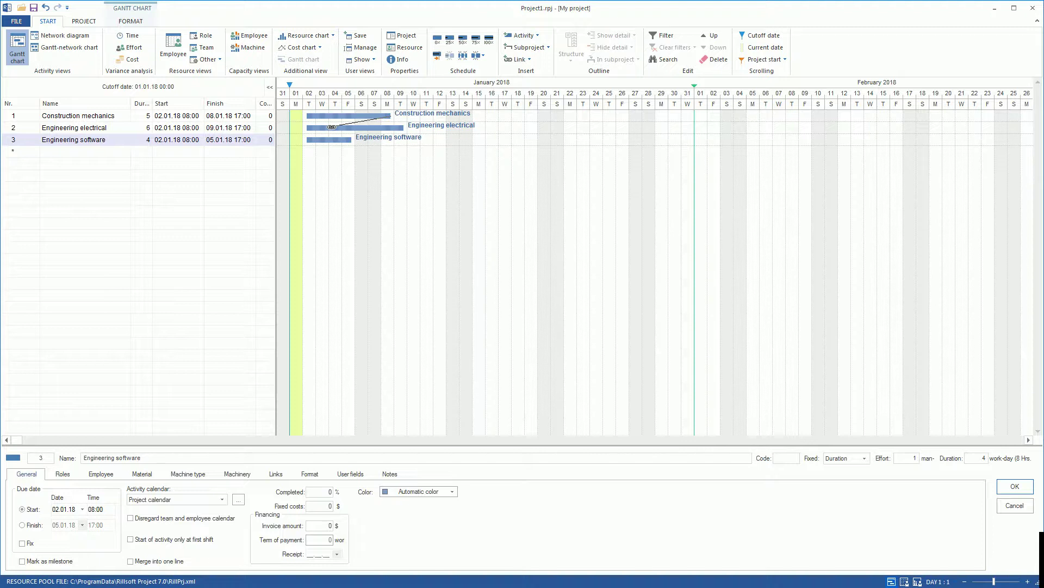
{"action": "left_click", "coordinate": [332, 127]}
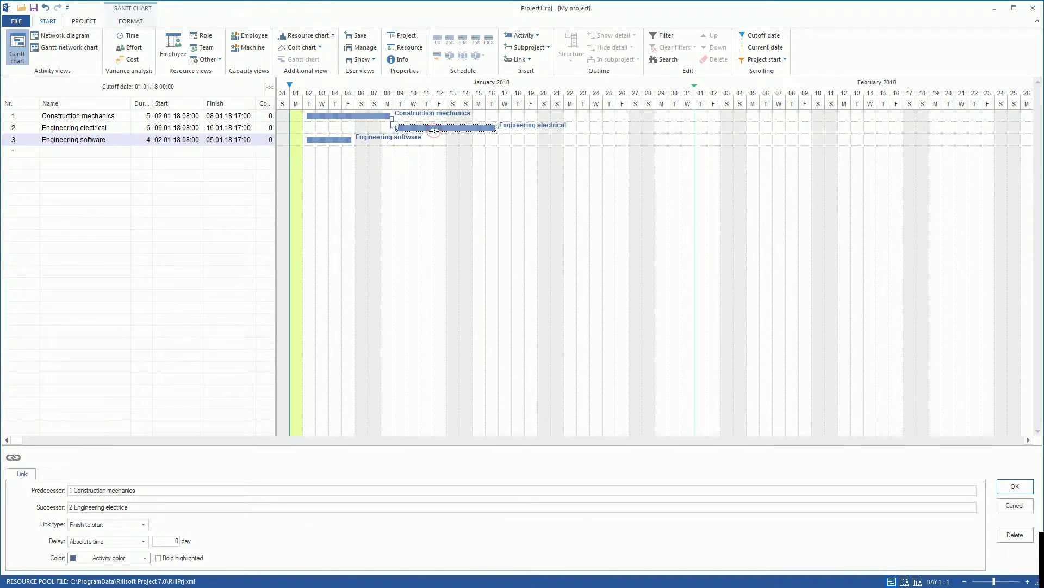
{"action": "mouse_move", "coordinate": [435, 131]}
{"action": "left_mouse_down"}
{"action": "mouse_move", "coordinate": [339, 140]}
{"action": "mouse_move", "coordinate": [345, 159]}
{"action": "mouse_move", "coordinate": [357, 160]}
{"action": "left_mouse_up"}
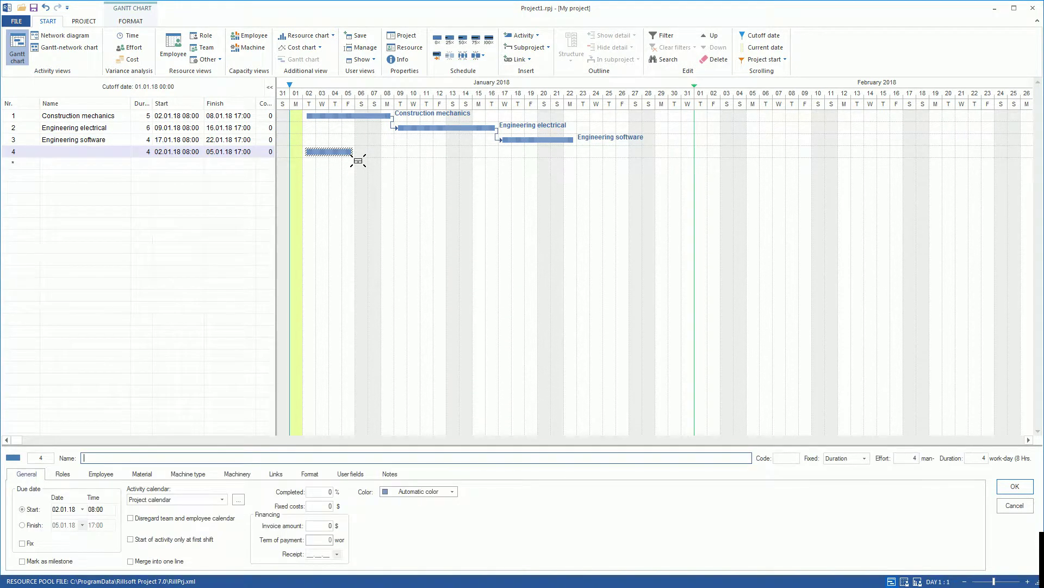
Step: Name activity 4 'Manufacture mechanics', then add 'Manufacture electrics' (7 days) and 'Manufacturing software' (2 days)
{"action": "type", "text": "Manufacture mechanics"}
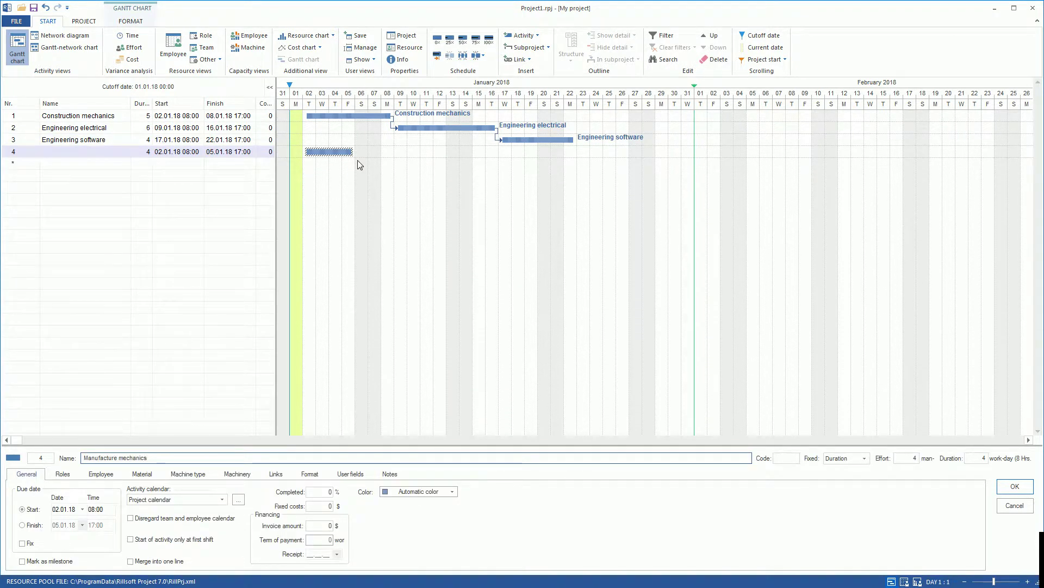
{"action": "key", "text": "Return"}
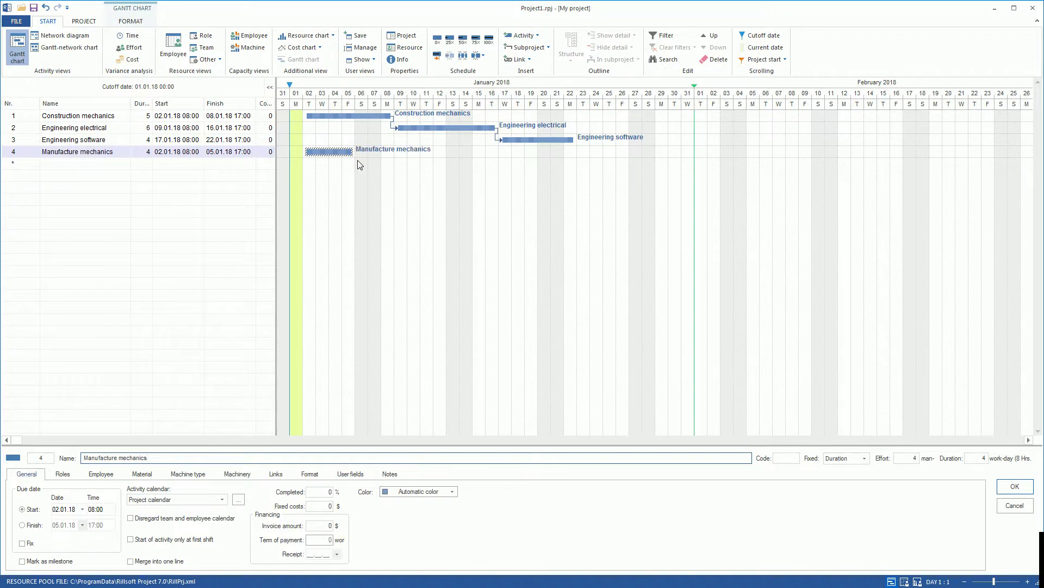
{"action": "left_click_drag", "start_coordinate": [304, 161], "coordinate": [422, 176]}
{"action": "type", "text": "Manufacture"}
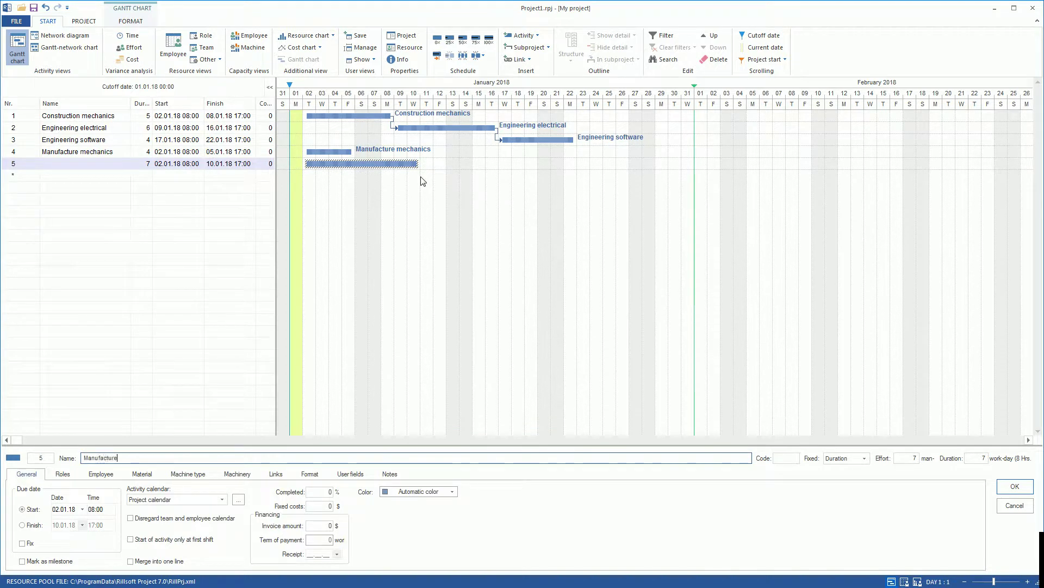
{"action": "type", "text": " electrics"}
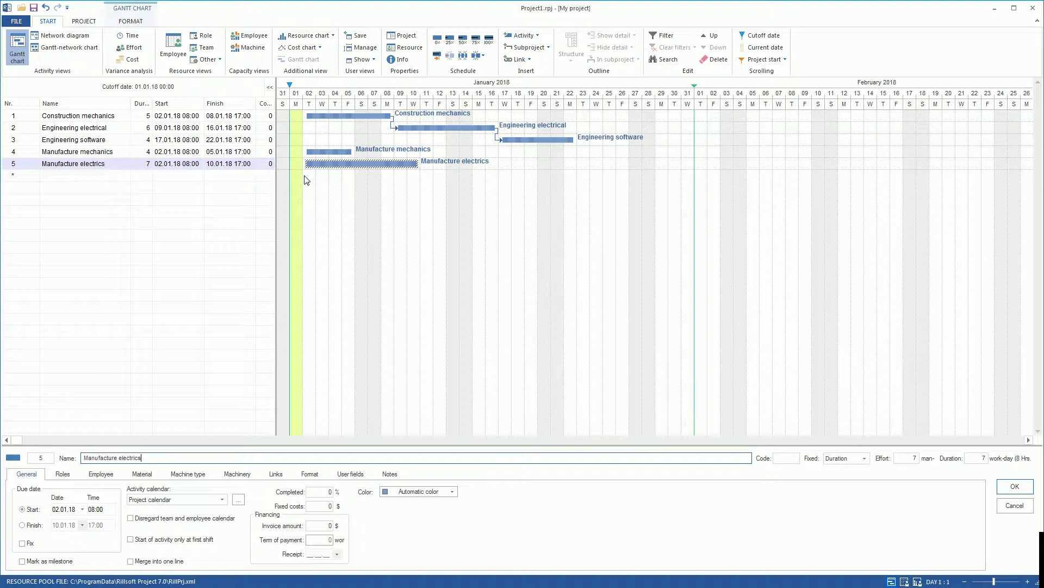
{"action": "left_click_drag", "start_coordinate": [305, 175], "coordinate": [330, 186]}
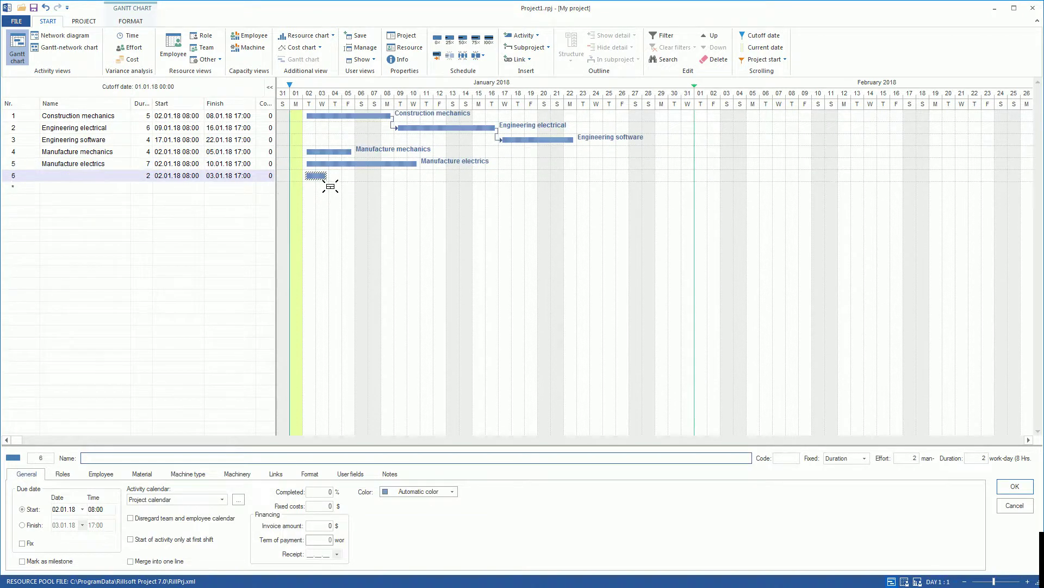
{"action": "type", "text": "Manufacturing"}
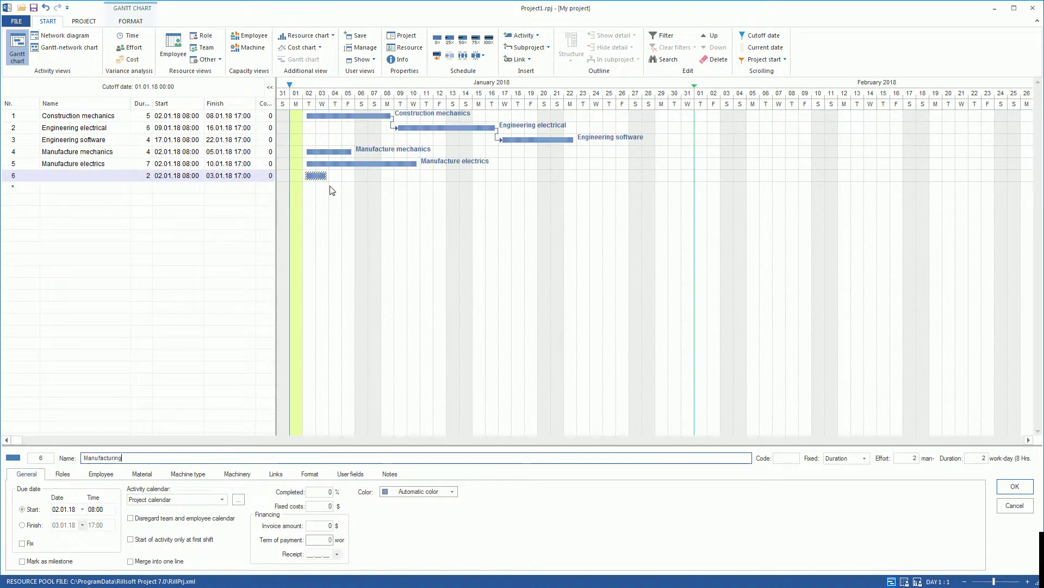
{"action": "type", "text": " software"}
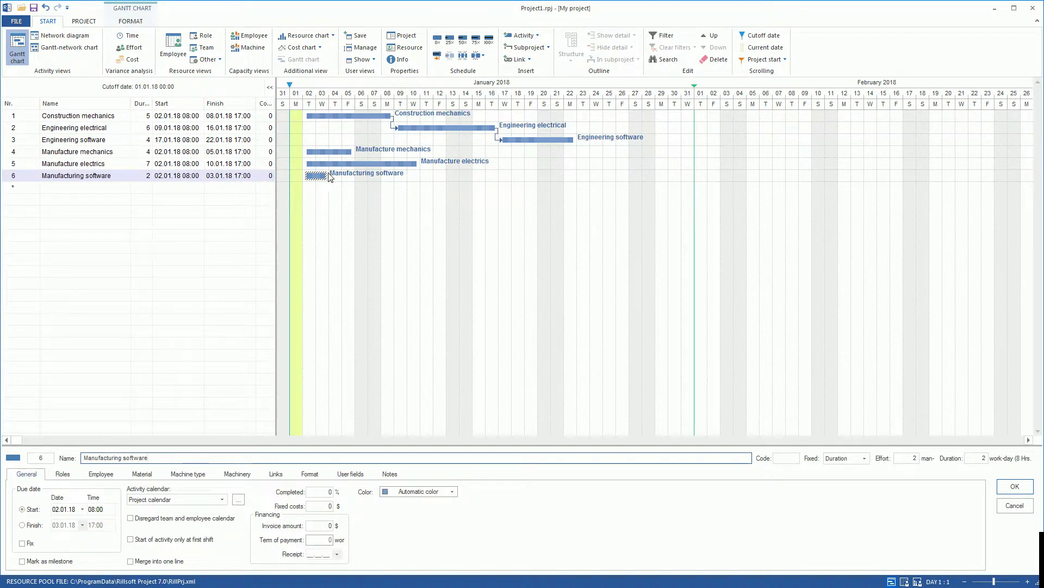
Step: Link the three Manufacture activities in sequence, following Construction mechanics
{"action": "left_click_drag", "start_coordinate": [310, 141], "coordinate": [333, 185]}
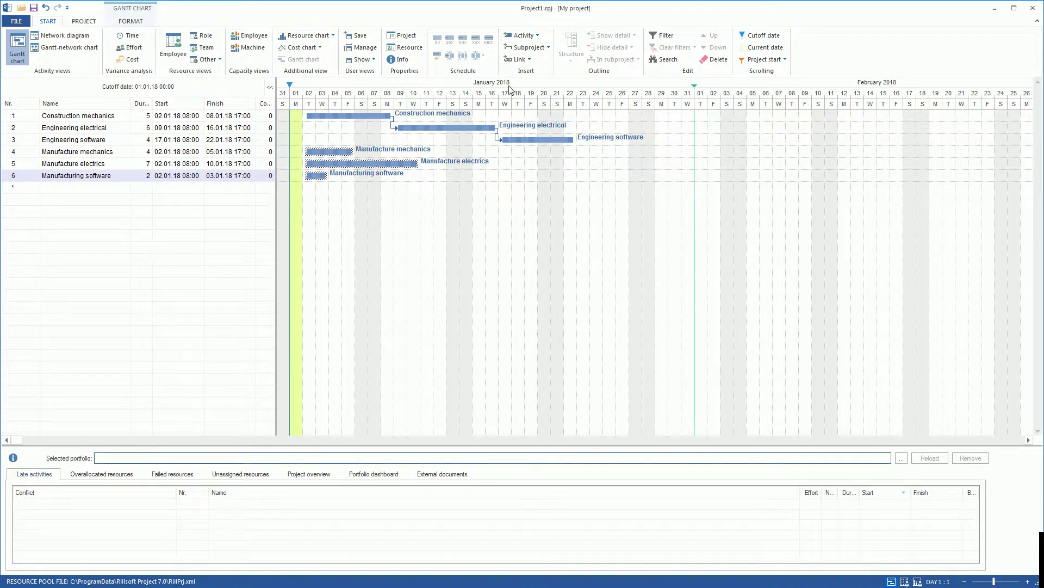
{"action": "left_click", "coordinate": [520, 59]}
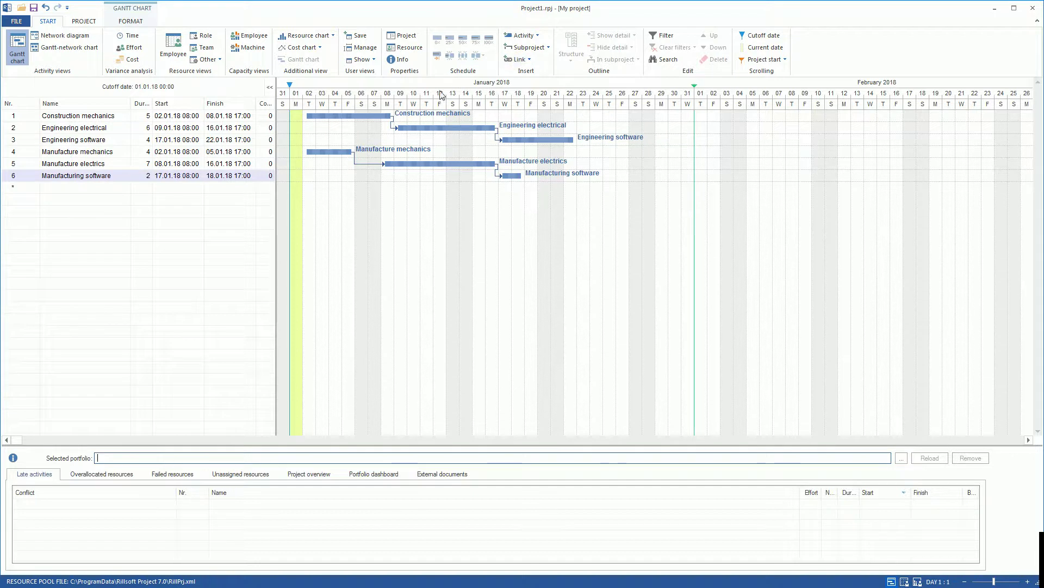
{"action": "left_click_drag", "start_coordinate": [332, 115], "coordinate": [322, 152]}
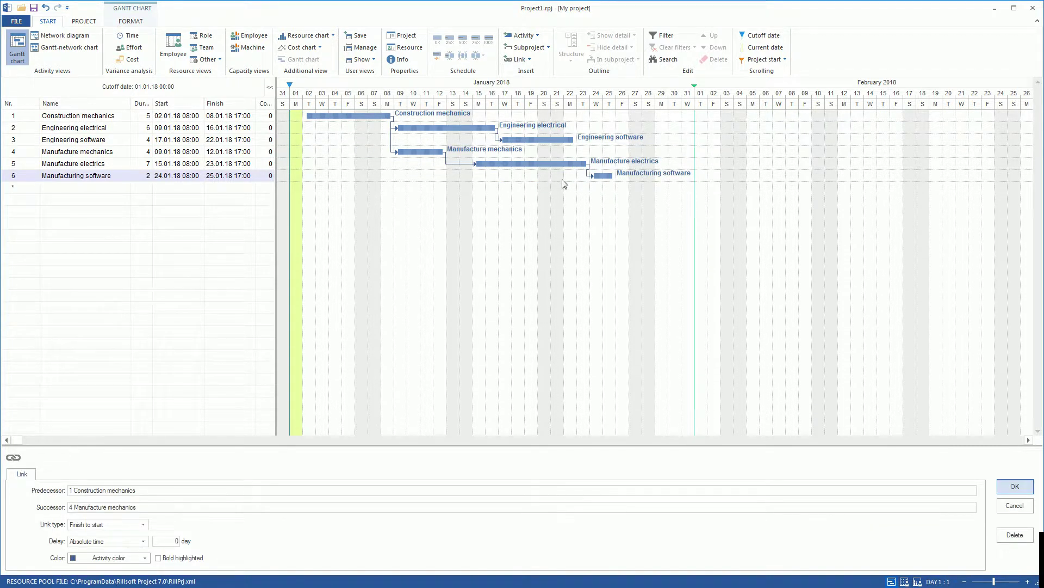
Step: Add a milestone named 'Project end' in row 7
{"action": "double_click", "coordinate": [660, 188]}
{"action": "type", "text": "P"}
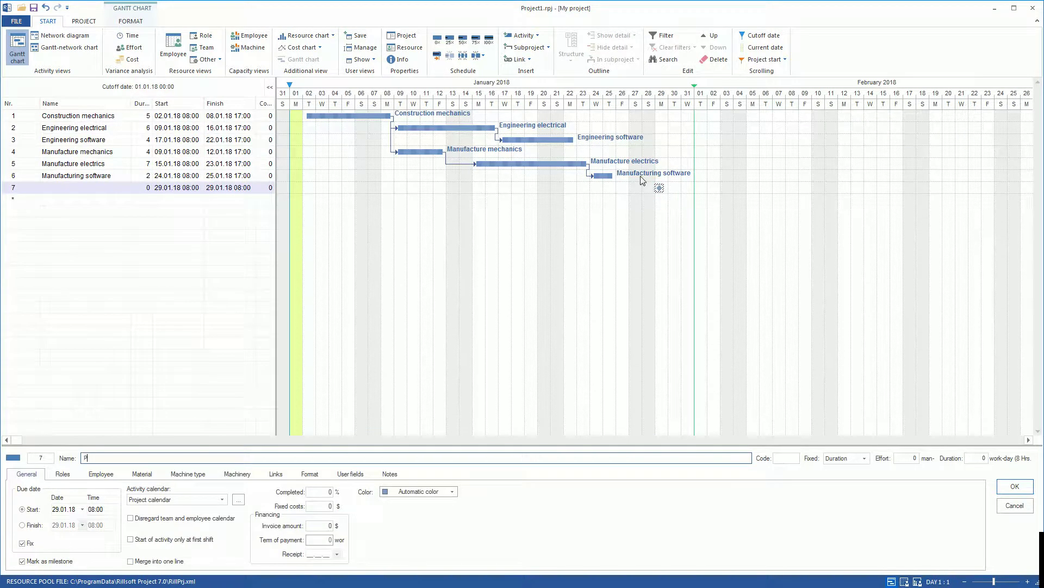
{"action": "type", "text": "roject end"}
{"action": "key", "text": "Return"}
Step: Link Engineering software and Manufacturing software to the Project end milestone on 29.01.18
{"action": "left_click", "coordinate": [558, 140]}
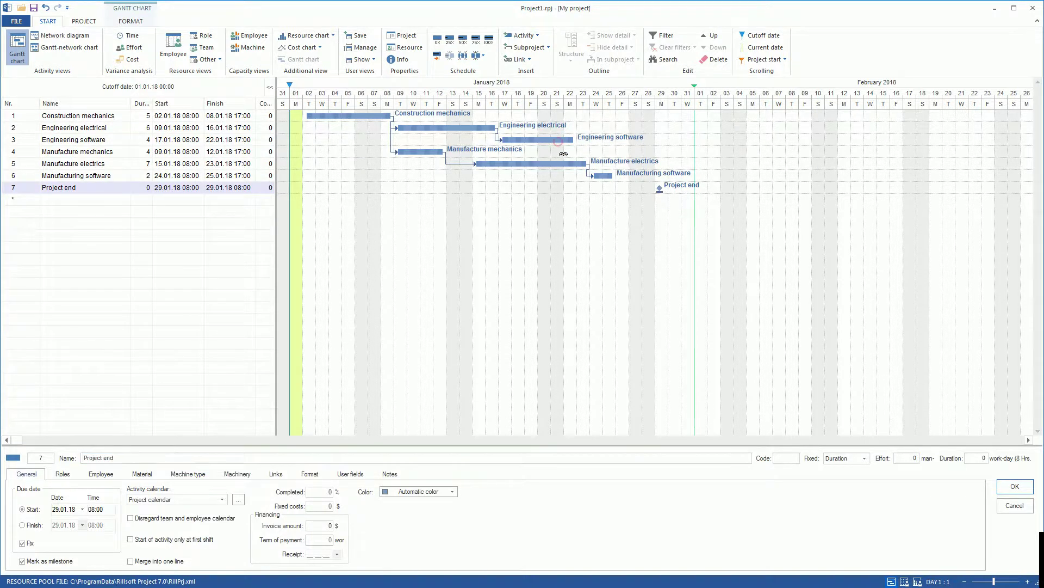
{"action": "left_click_drag", "start_coordinate": [638, 172], "coordinate": [661, 188]}
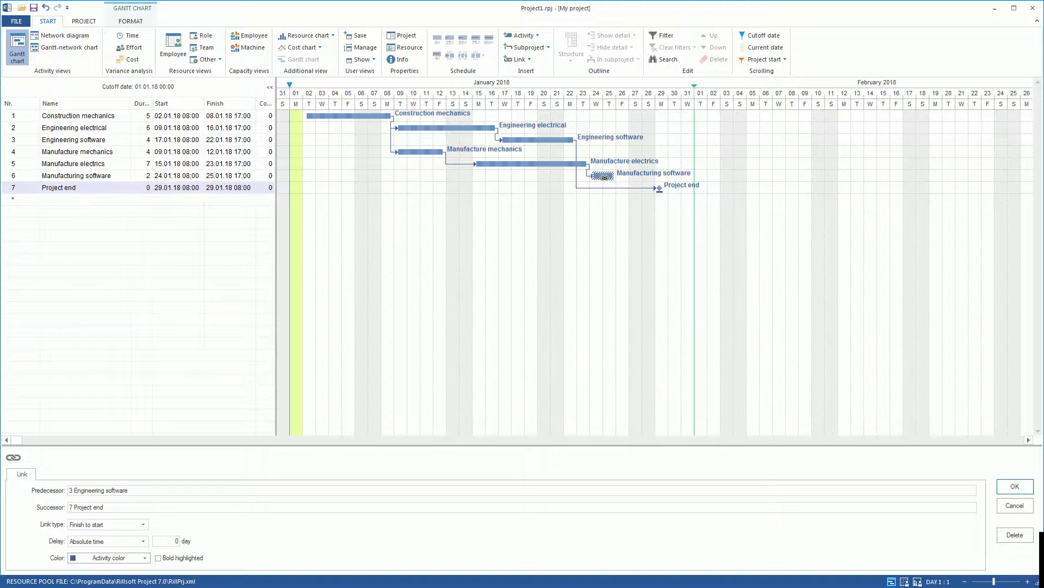
{"action": "left_click_drag", "start_coordinate": [603, 176], "coordinate": [661, 189]}
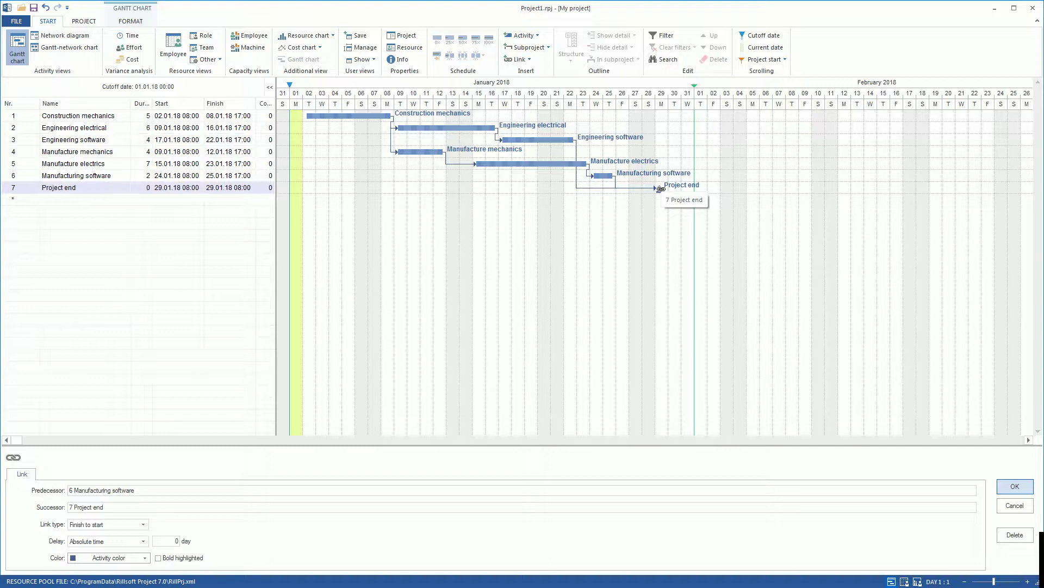
{"action": "mouse_move", "coordinate": [583, 144]}
{"action": "left_mouse_down"}
{"action": "mouse_move", "coordinate": [329, 140]}
{"action": "mouse_move", "coordinate": [294, 115]}
{"action": "mouse_move", "coordinate": [551, 146]}
{"action": "left_mouse_up"}
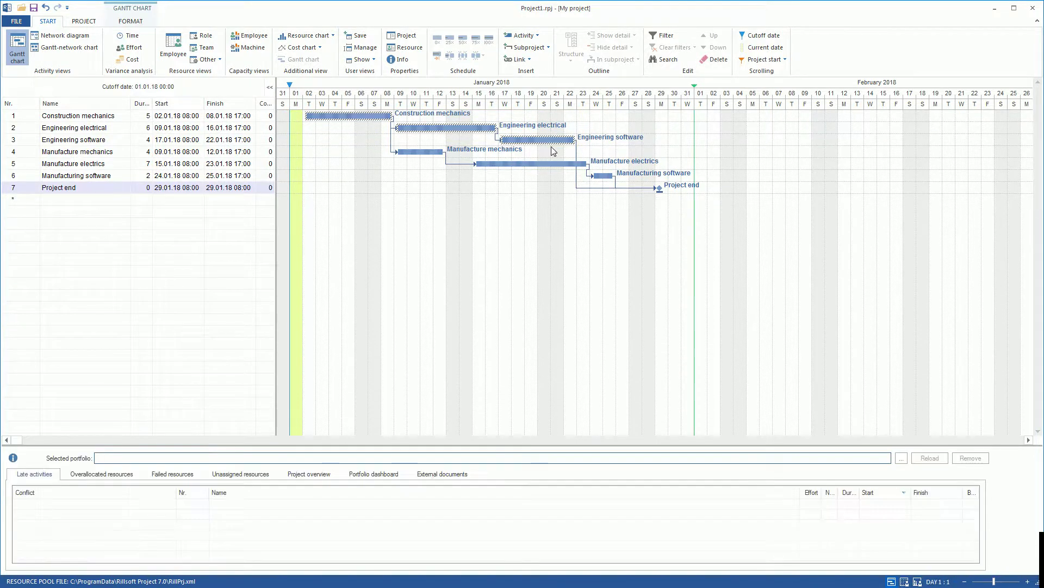
Step: Group activities 1–3 into subproject 'Engineering' and the manufacture activities into 'Manufacture'
{"action": "left_click", "coordinate": [526, 48]}
{"action": "type", "text": "Engi"}
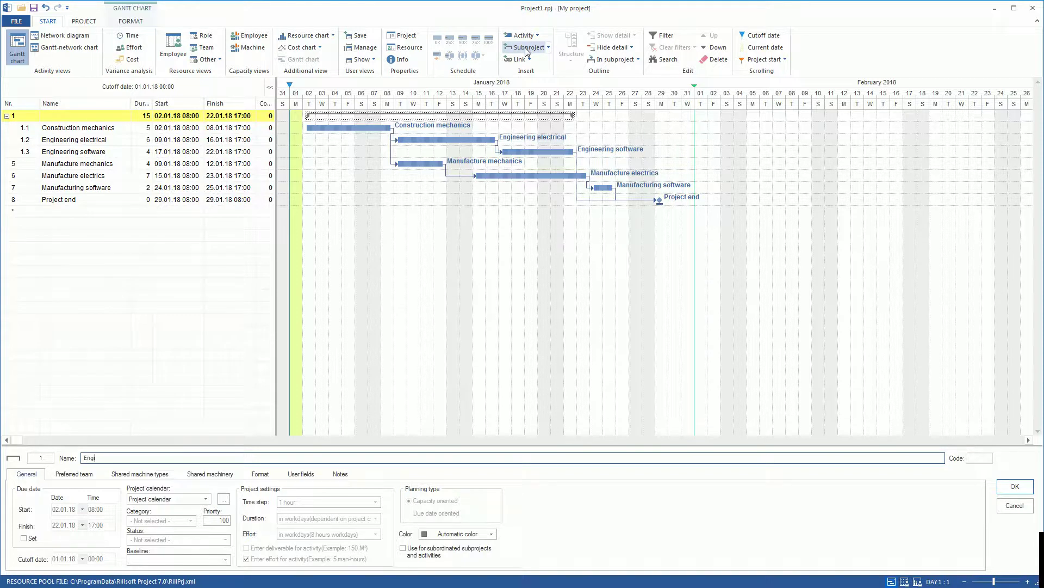
{"action": "type", "text": "neering"}
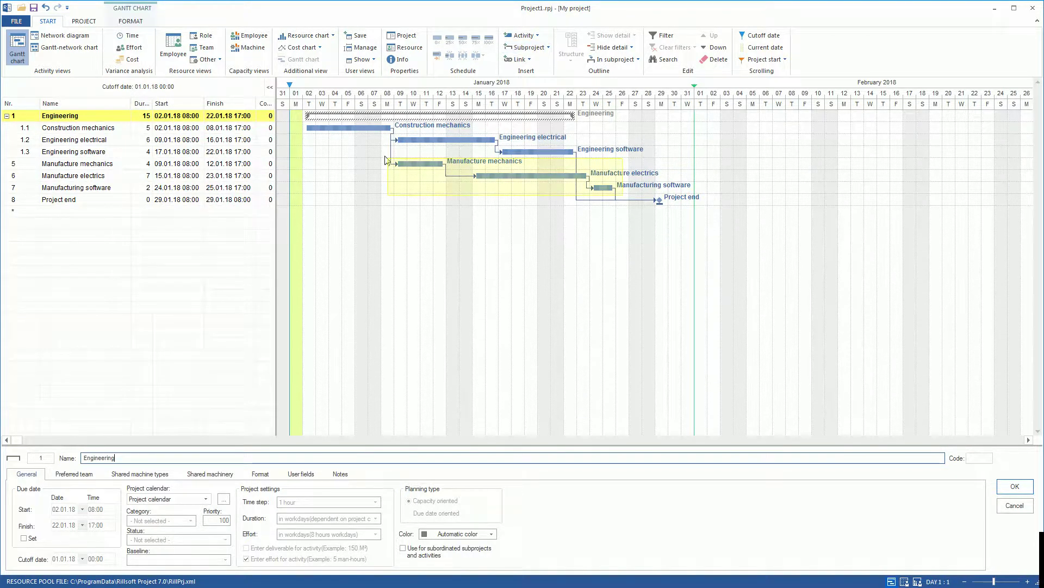
{"action": "left_click_drag", "start_coordinate": [369, 161], "coordinate": [606, 190]}
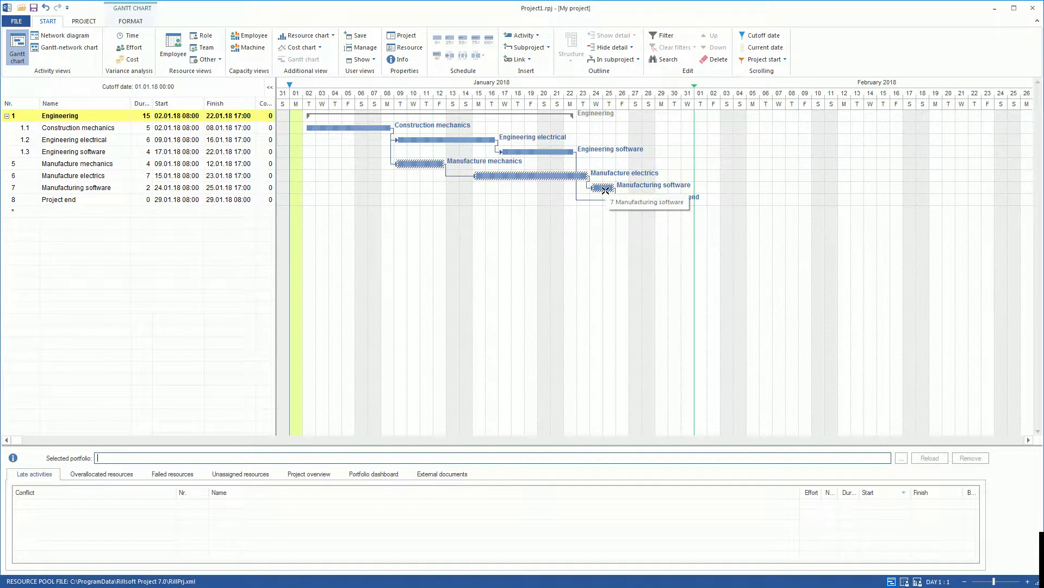
{"action": "left_click", "coordinate": [525, 48]}
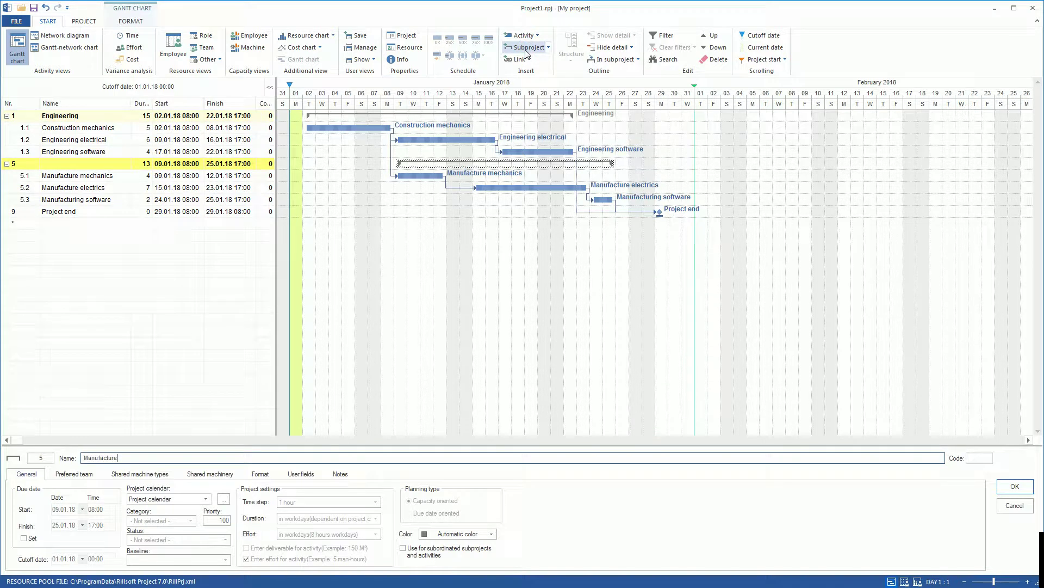
{"action": "key", "text": "Return"}
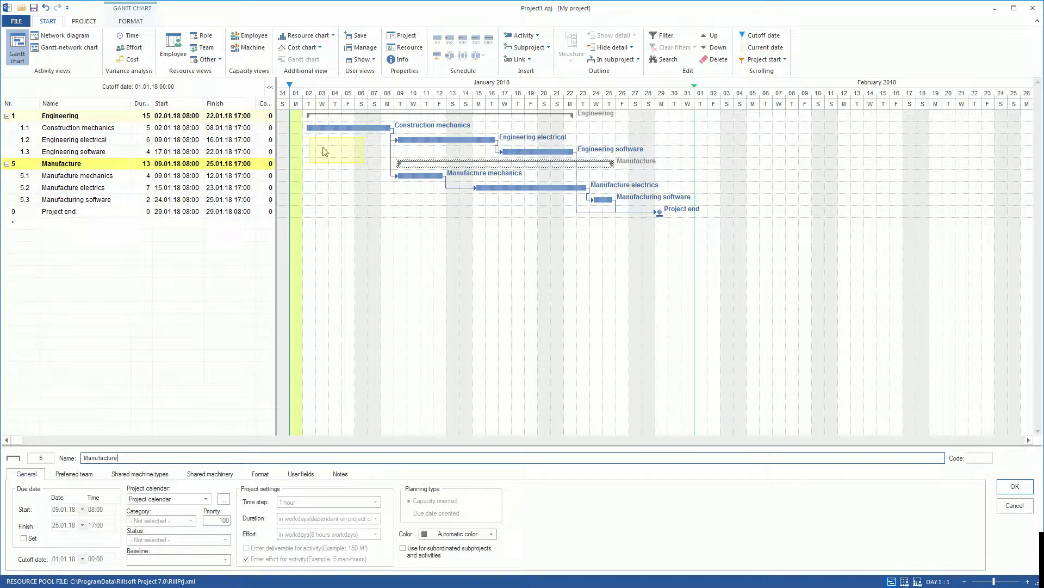
Step: Add a 3-day activity 1.3 after Construction mechanics, before Manufacturing software, on 19–23.01.18
{"action": "left_click_drag", "start_coordinate": [319, 152], "coordinate": [354, 157]}
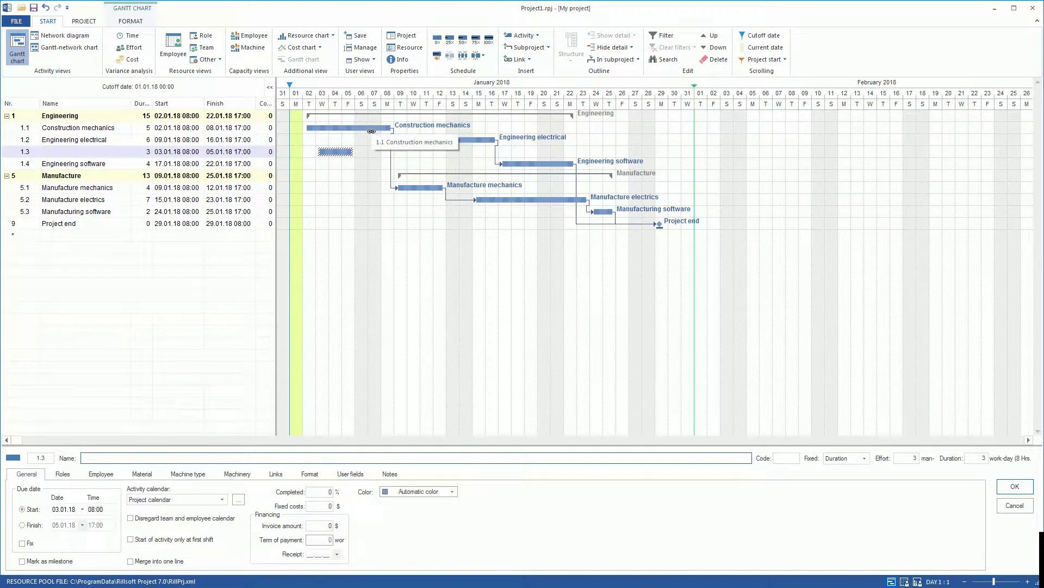
{"action": "left_click_drag", "start_coordinate": [371, 130], "coordinate": [340, 151]}
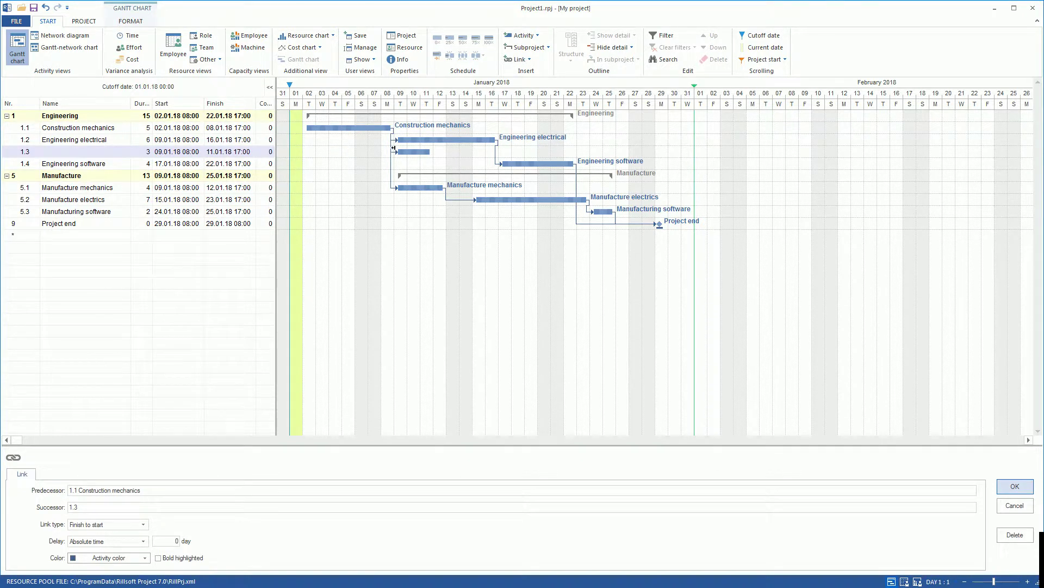
{"action": "left_click_drag", "start_coordinate": [410, 158], "coordinate": [612, 211]}
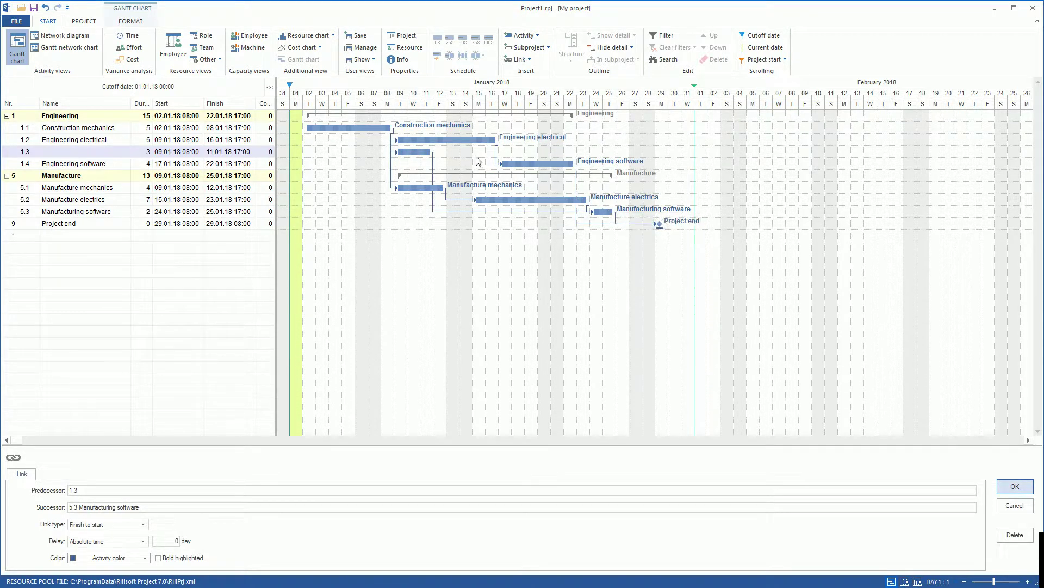
{"action": "left_click_drag", "start_coordinate": [414, 150], "coordinate": [616, 152]}
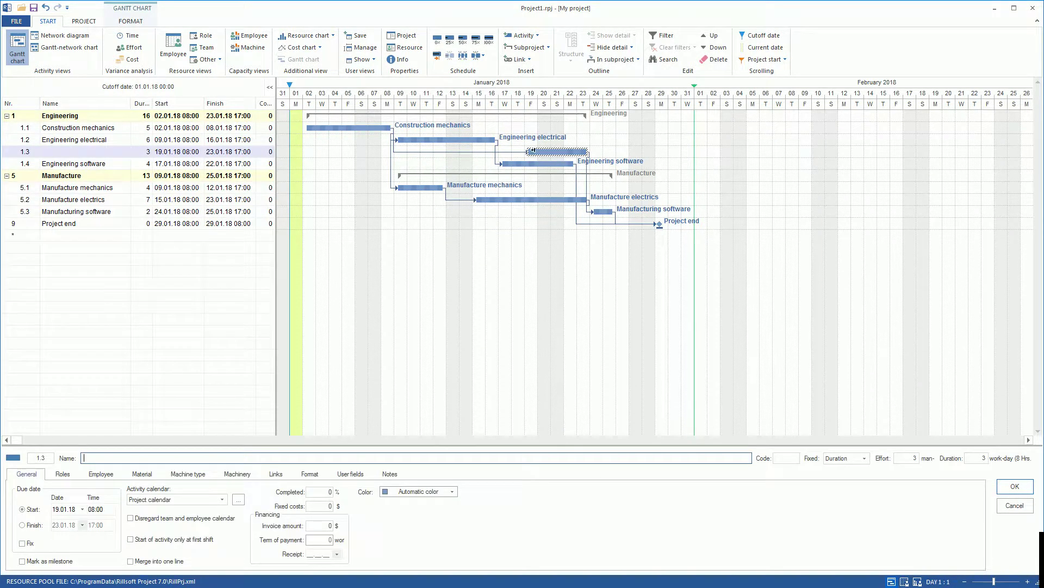
Step: Change the link from Construction mechanics to activity 1.3 into a start-to-start link
{"action": "left_click", "coordinate": [480, 153]}
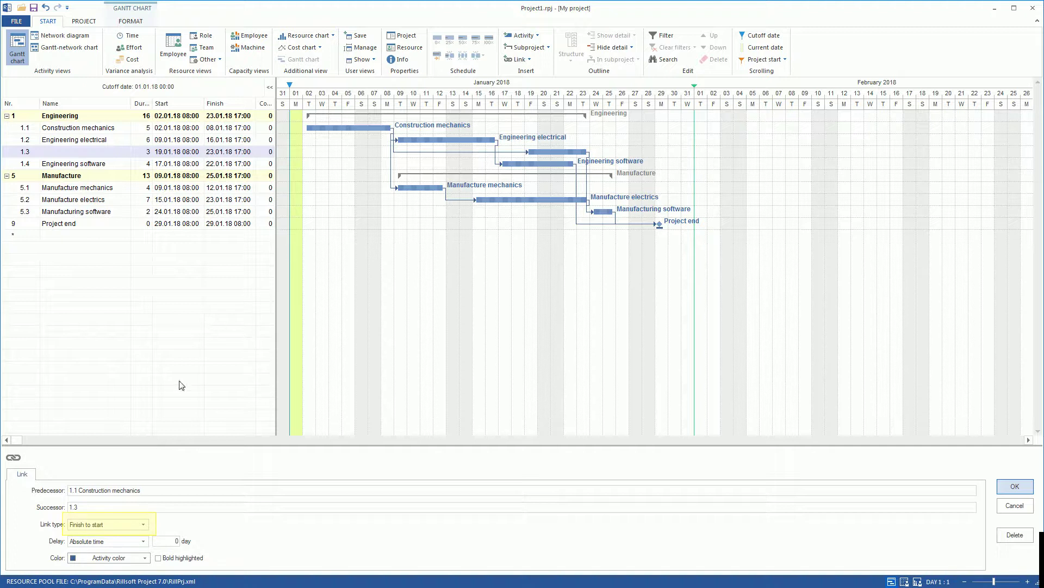
{"action": "left_click", "coordinate": [121, 524]}
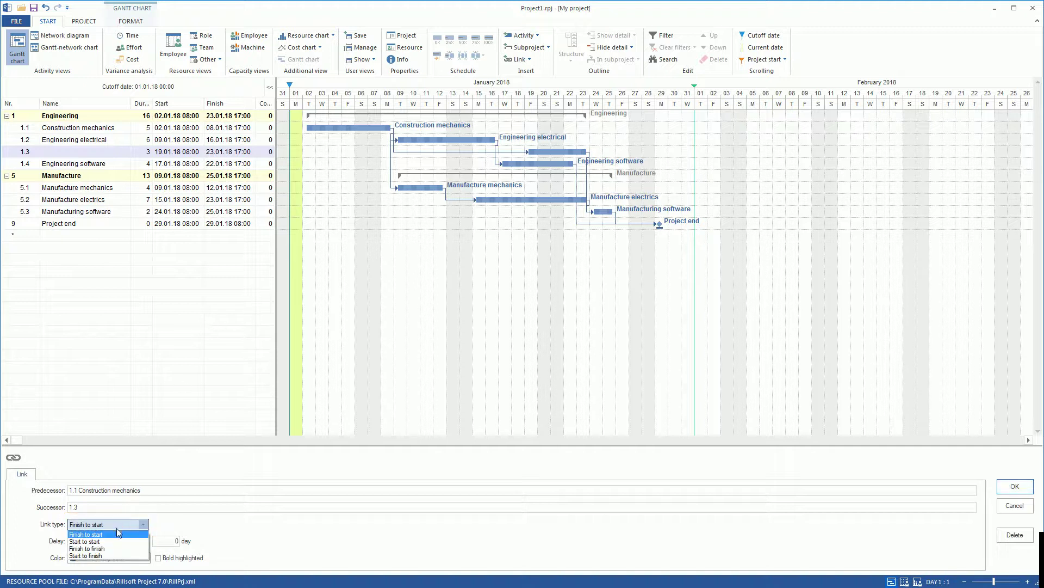
{"action": "left_click", "coordinate": [115, 541]}
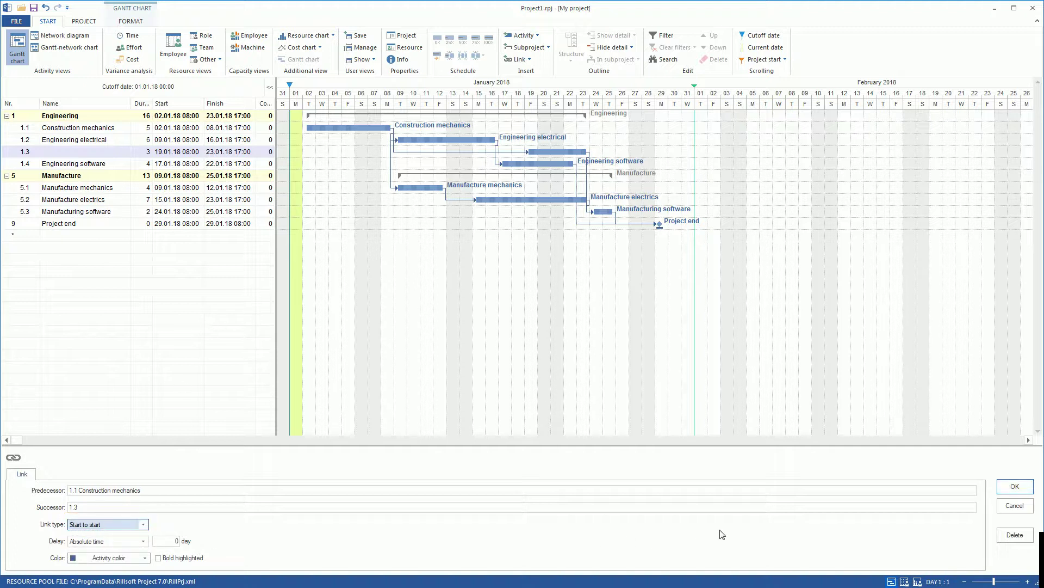
{"action": "left_click", "coordinate": [1005, 488]}
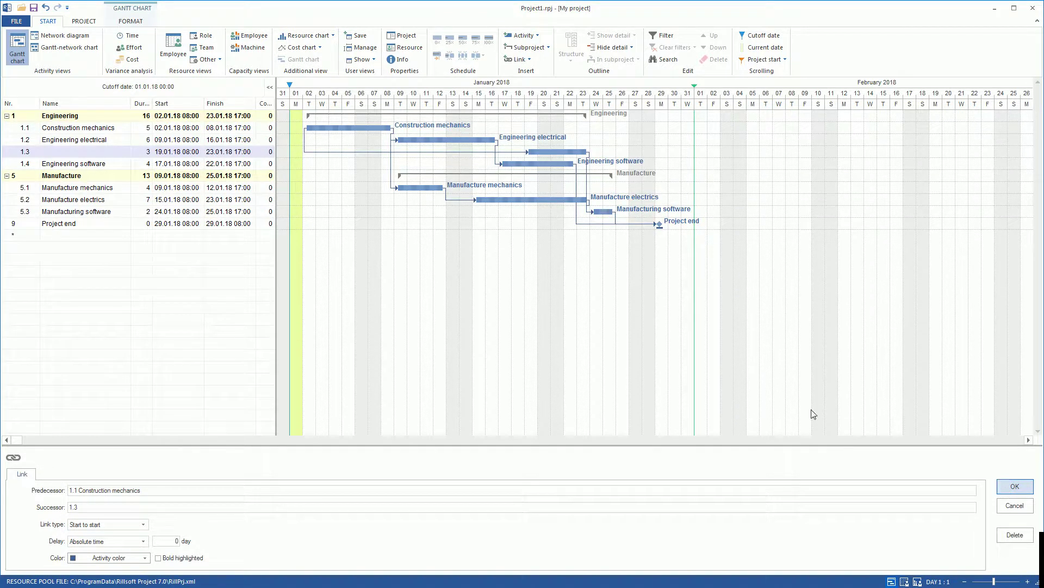
Step: Move activity 1.3 to start on 02.01.18 and give its link a 3-day delay
{"action": "left_click", "coordinate": [553, 151]}
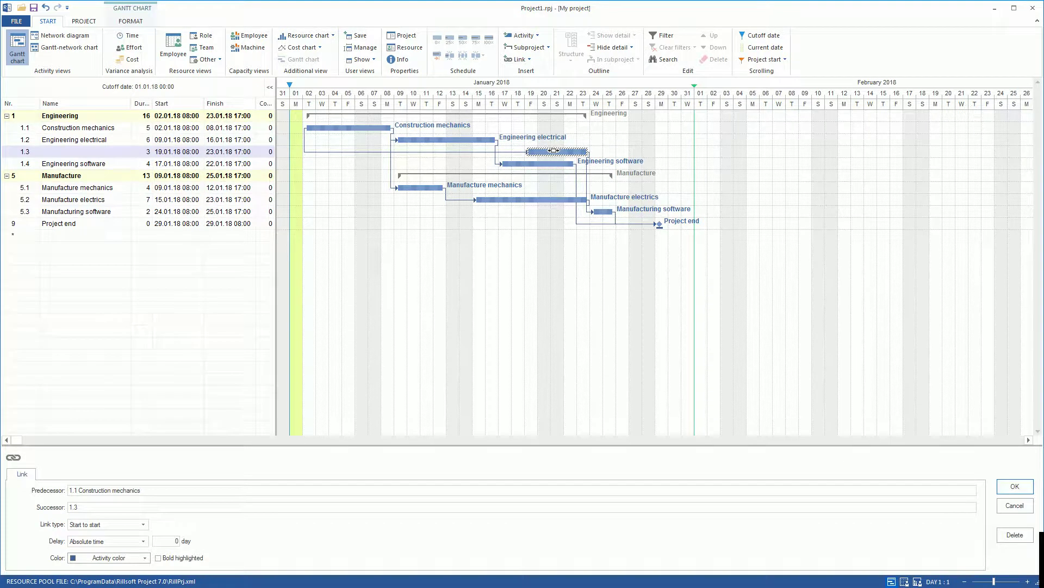
{"action": "left_click_drag", "start_coordinate": [553, 150], "coordinate": [281, 161]}
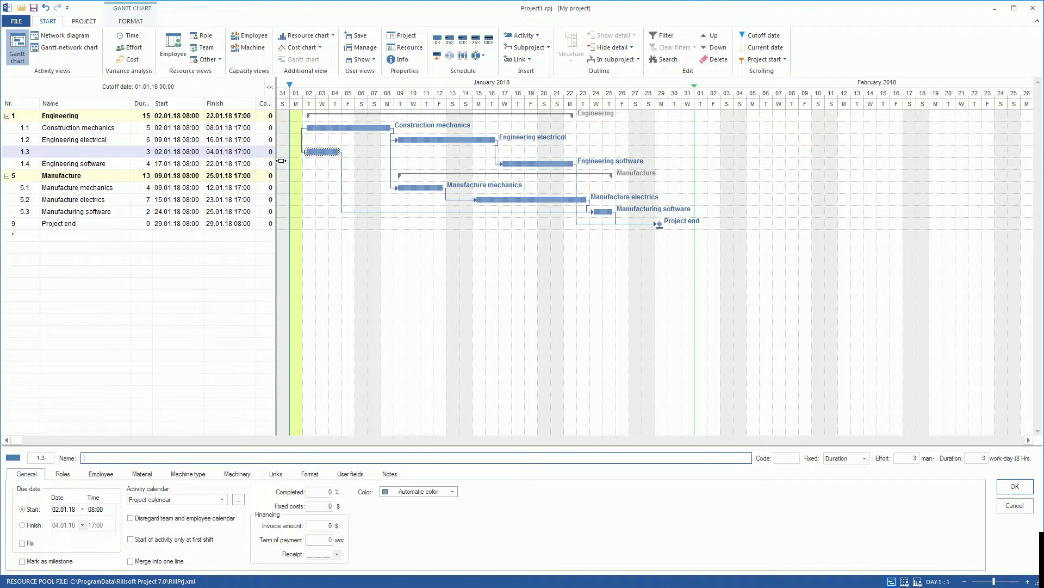
{"action": "left_click", "coordinate": [303, 139]}
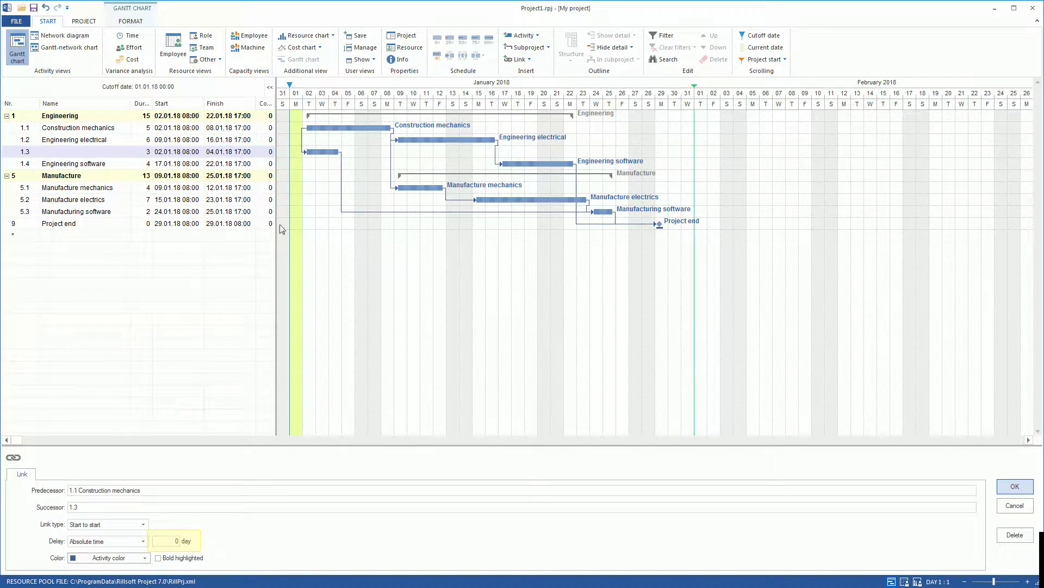
{"action": "left_click", "coordinate": [171, 538]}
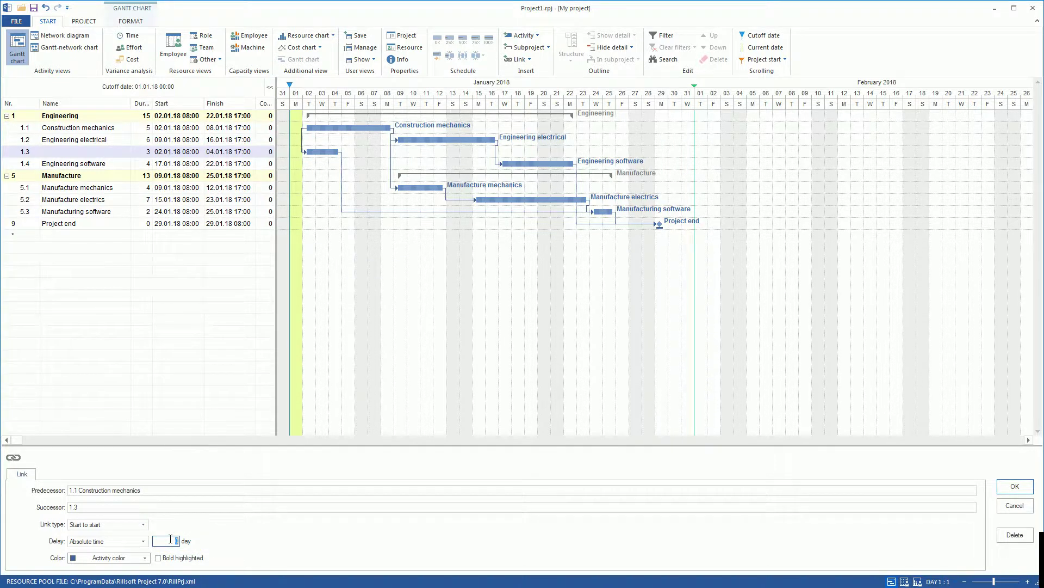
{"action": "type", "text": "3"}
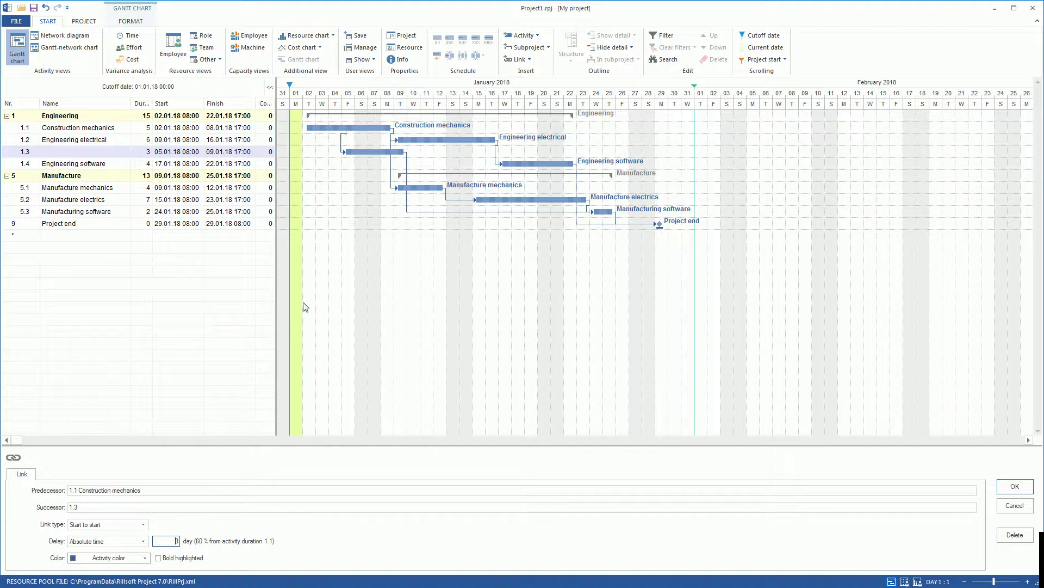
Step: Shift the empty unnamed activity up and down within Engineering, then drag it out of the chart to delete it
{"action": "left_click", "coordinate": [369, 152]}
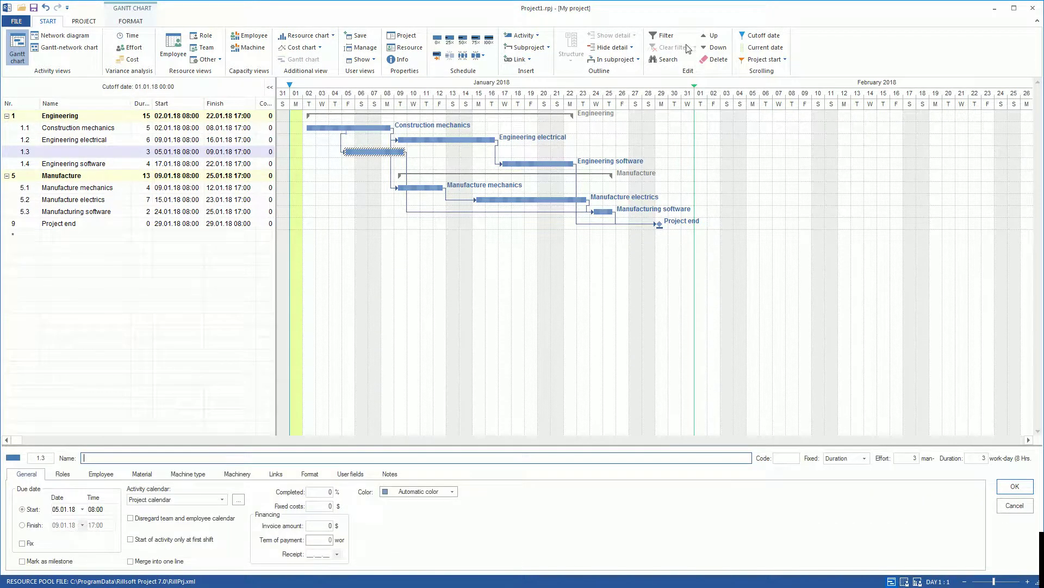
{"action": "left_click", "coordinate": [712, 36]}
{"action": "left_click", "coordinate": [714, 35]}
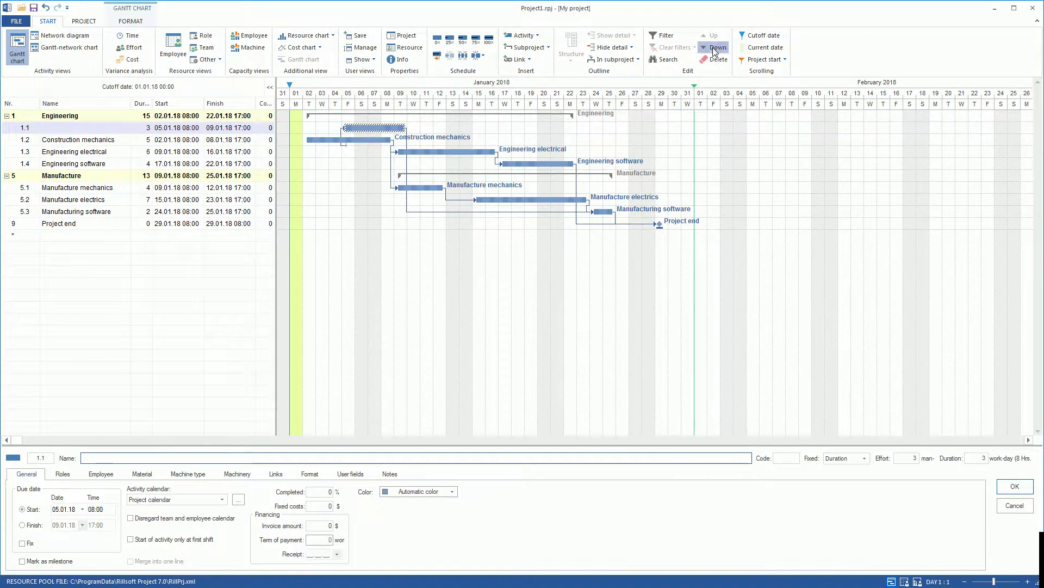
{"action": "left_click", "coordinate": [714, 48]}
{"action": "left_click", "coordinate": [714, 48]}
{"action": "left_click", "coordinate": [714, 49]}
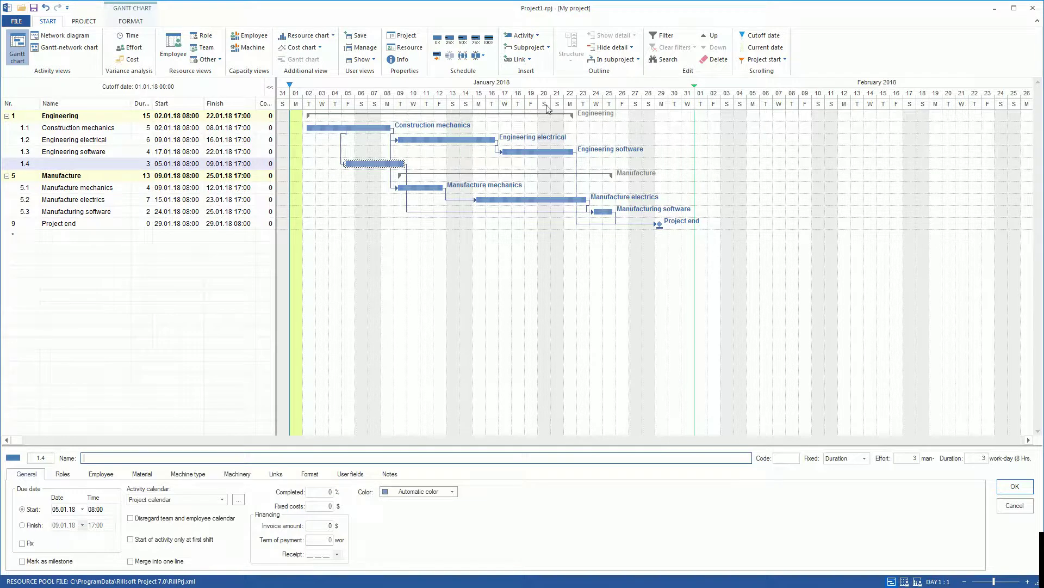
{"action": "left_click_drag", "start_coordinate": [374, 155], "coordinate": [347, 176]}
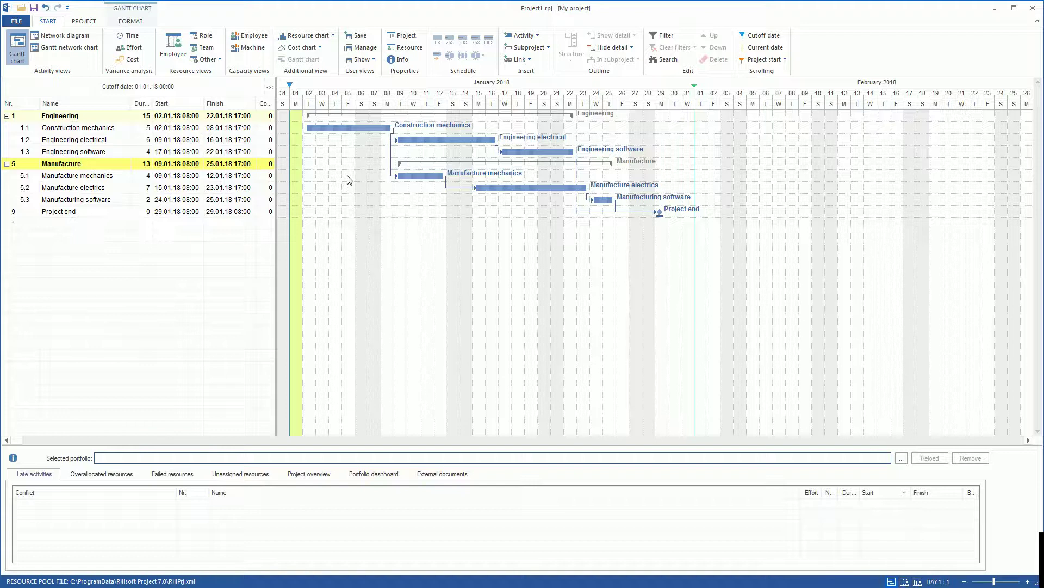
Step: Renumber all activities in outline order so Manufacture becomes 2 and Project end 3
{"action": "left_click", "coordinate": [132, 27]}
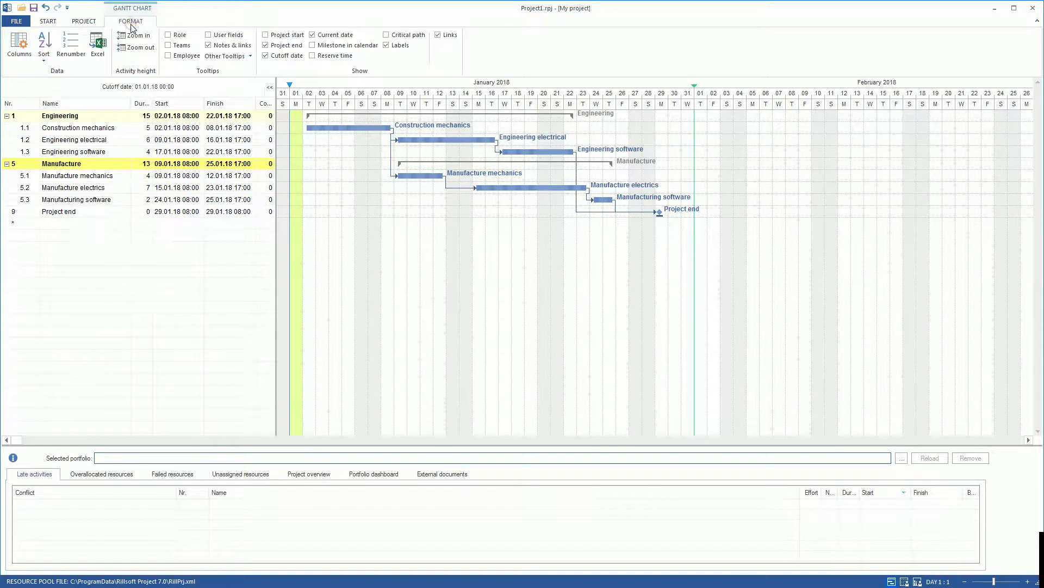
{"action": "left_click", "coordinate": [131, 28]}
{"action": "left_click", "coordinate": [78, 44]}
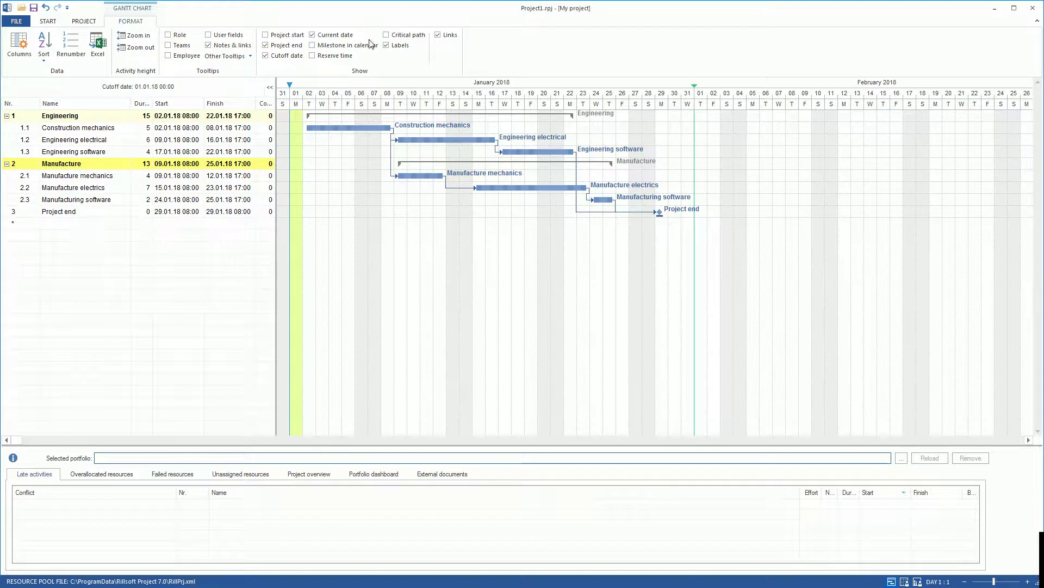
Step: Show the critical path in red with reserve-time lines, and hide bar labels
{"action": "left_click", "coordinate": [386, 36]}
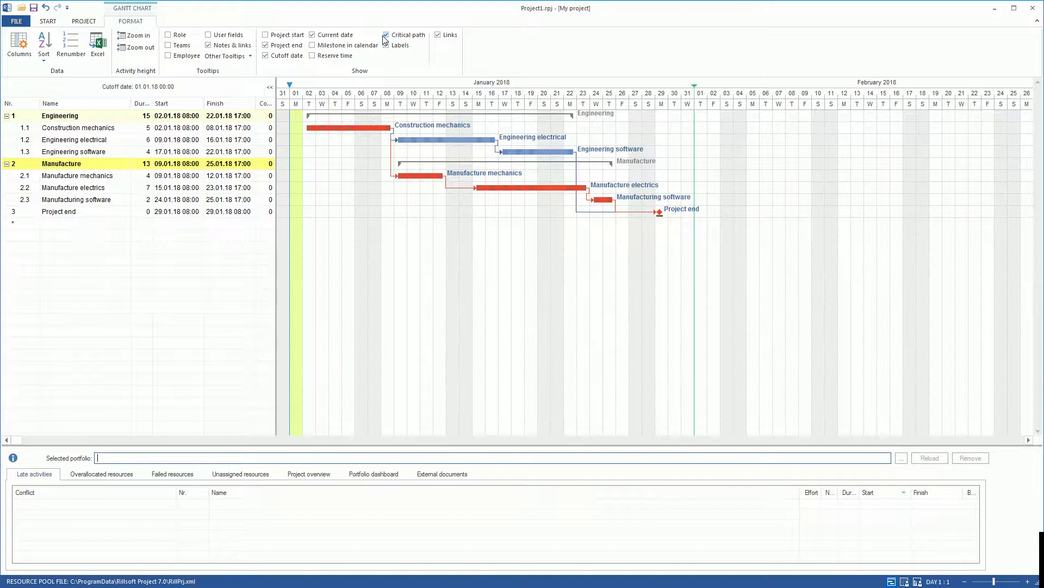
{"action": "left_click", "coordinate": [335, 57]}
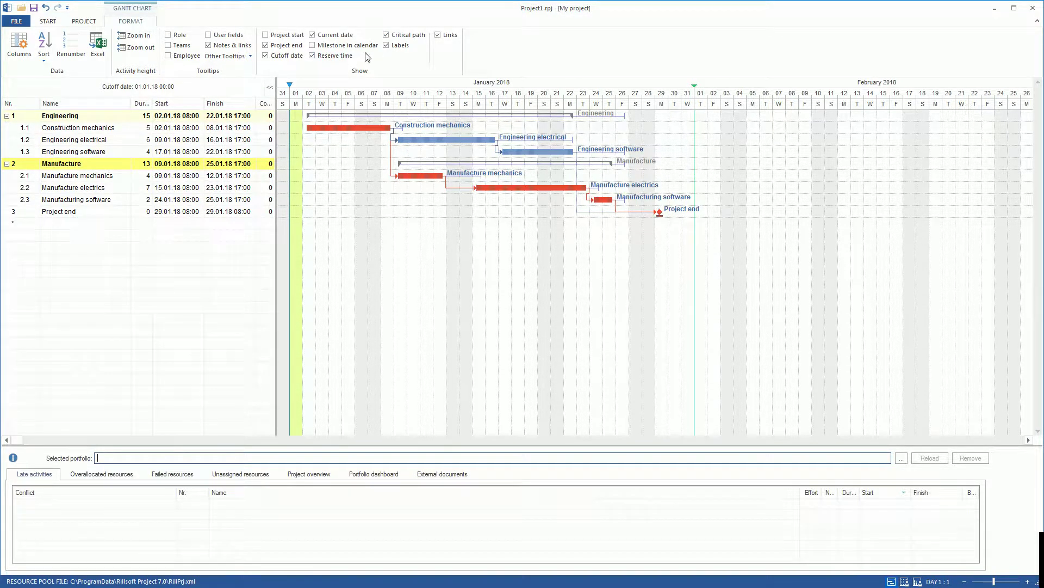
{"action": "left_click", "coordinate": [388, 47]}
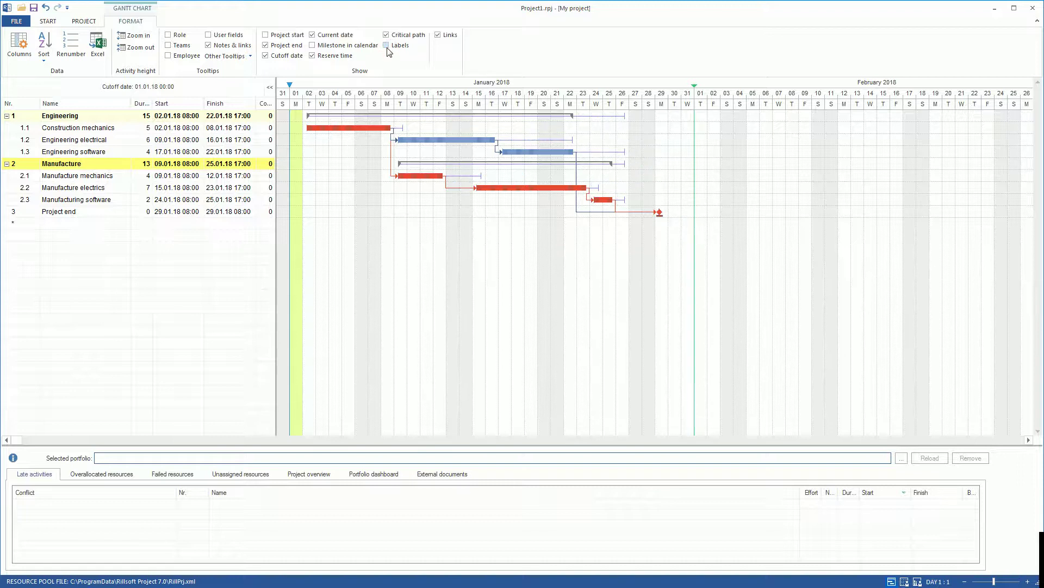
Step: Unfix the date of the Project end milestone
{"action": "double_click", "coordinate": [659, 211]}
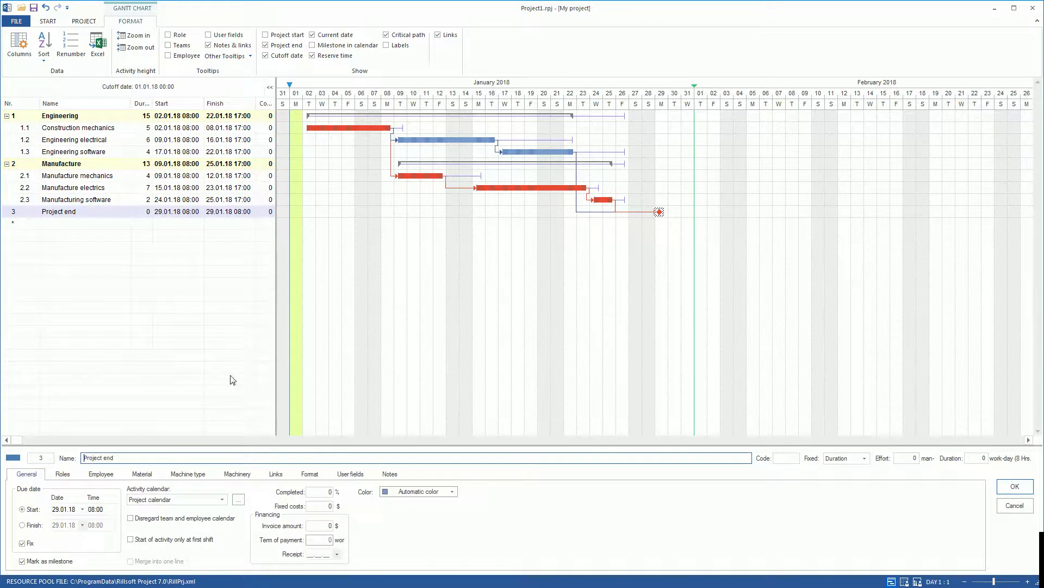
{"action": "left_click", "coordinate": [23, 543]}
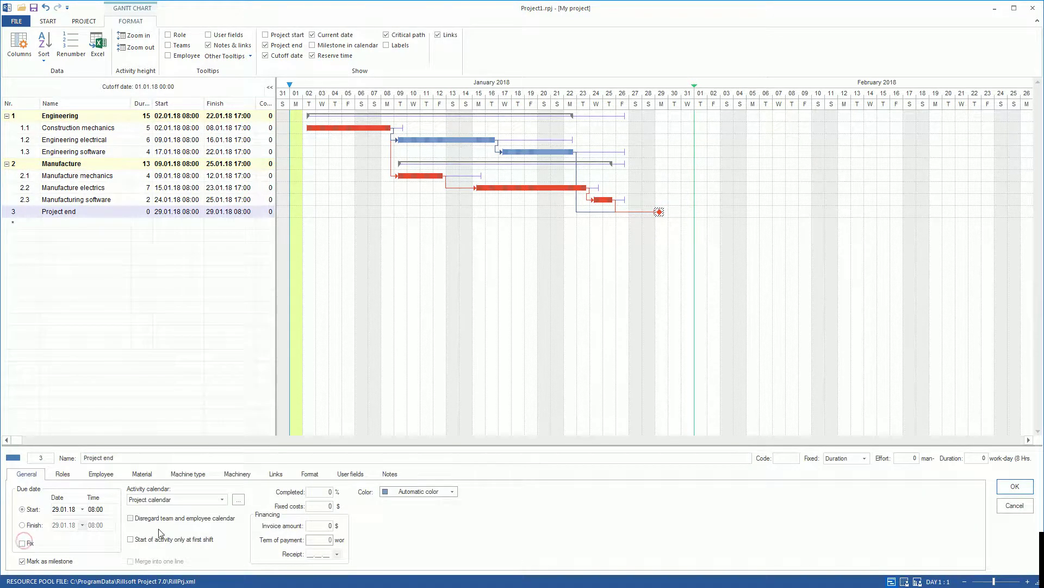
{"action": "left_click", "coordinate": [1007, 493]}
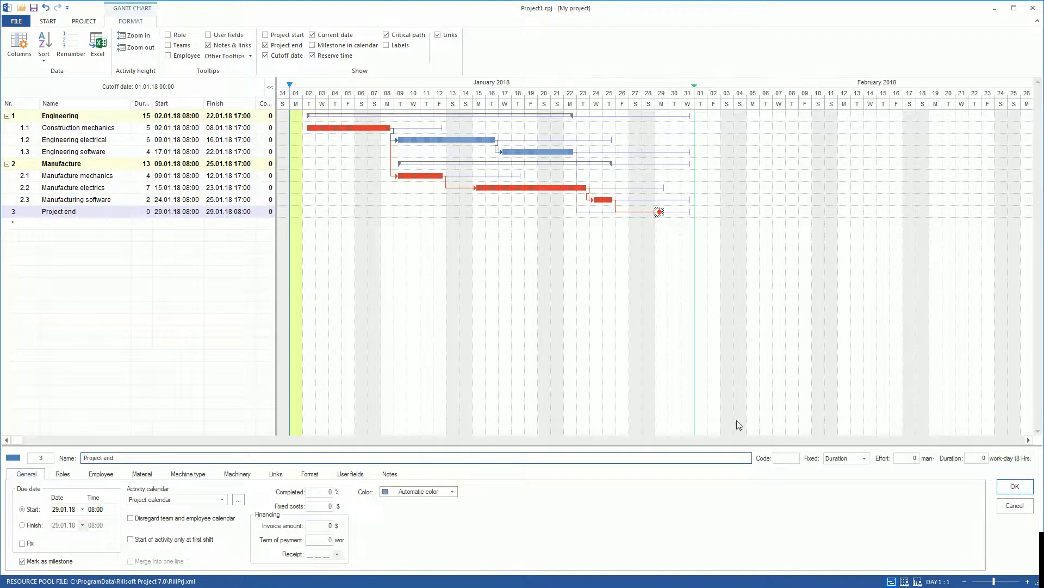
Step: Schedule all activities at latest start dates, then back to earliest start dates
{"action": "left_click", "coordinate": [82, 21]}
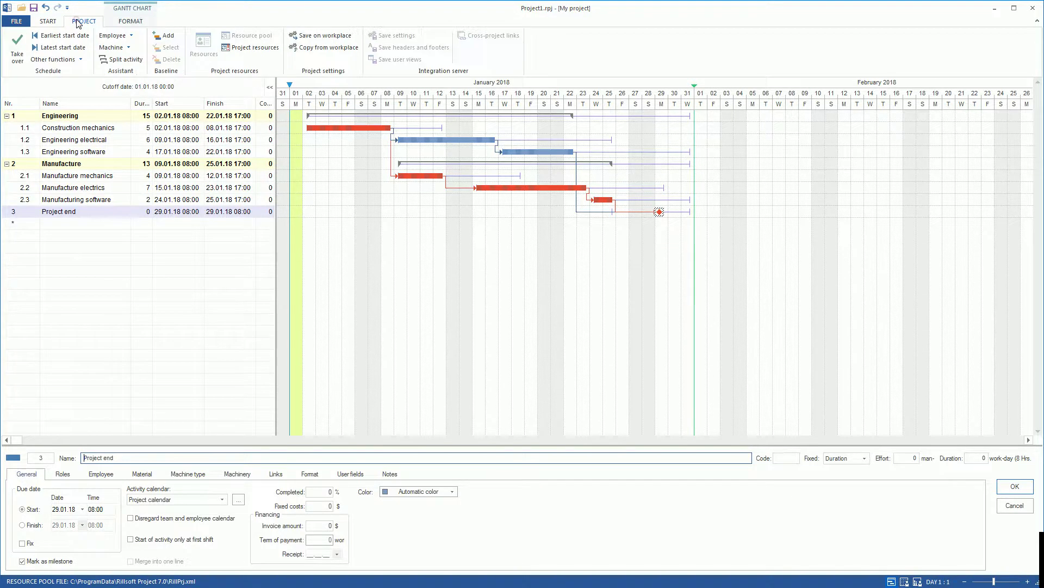
{"action": "left_click", "coordinate": [76, 48]}
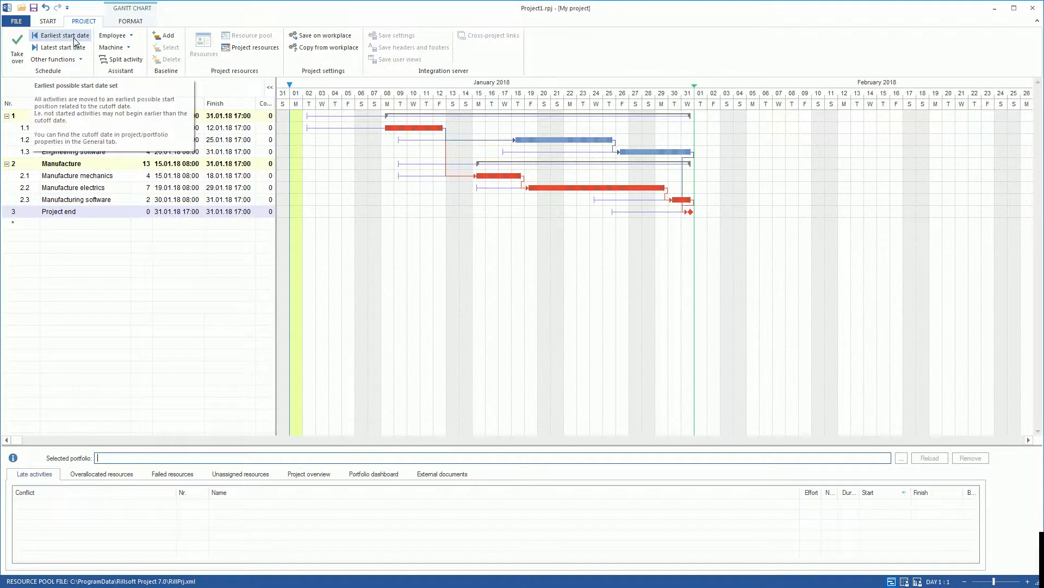
{"action": "left_click", "coordinate": [75, 39]}
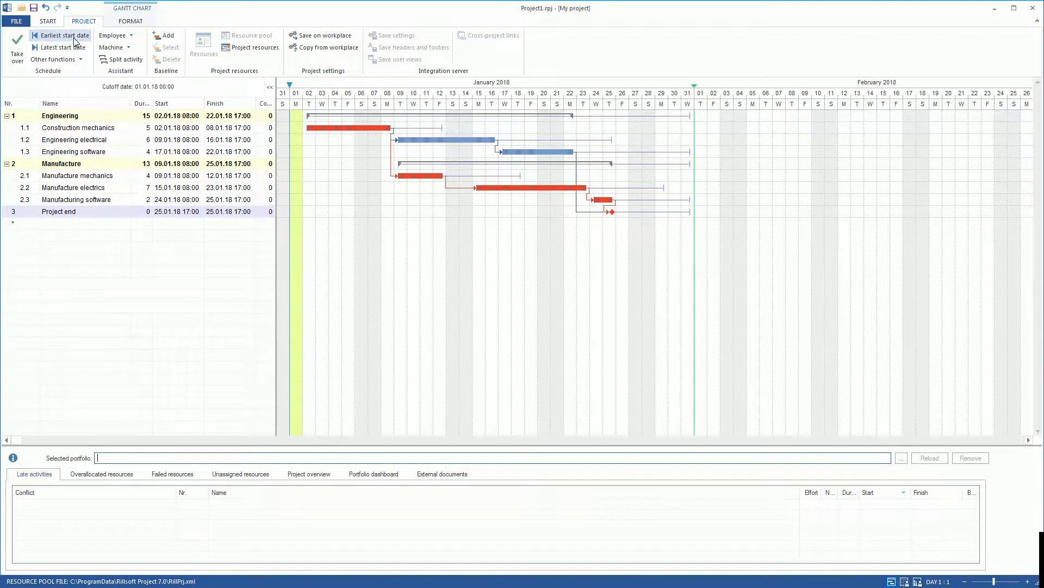
Step: Turn off reserve-time lines and critical-path highlighting, show task name labels, and open the zoom level list
{"action": "left_click", "coordinate": [131, 24]}
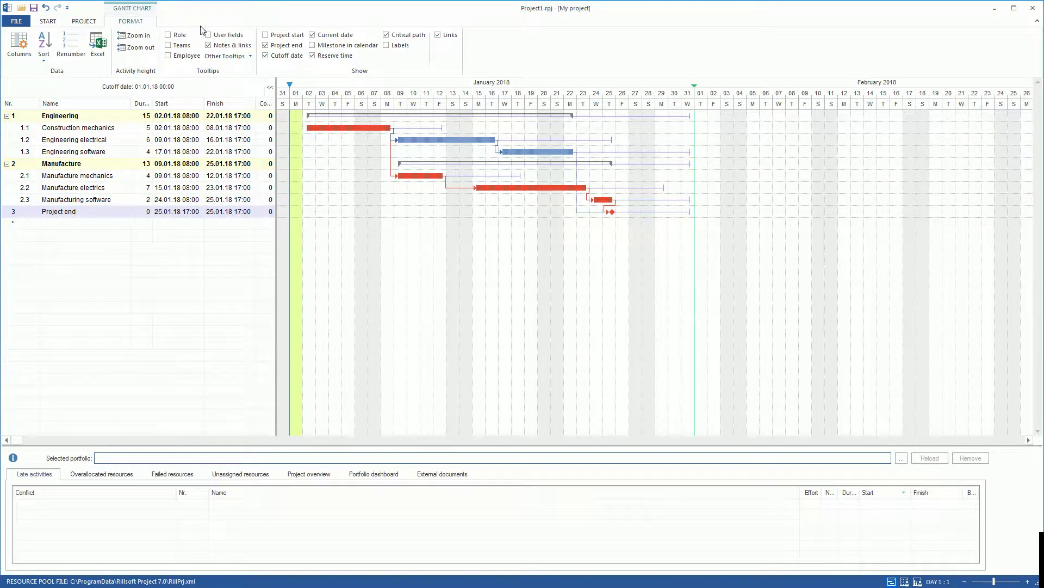
{"action": "left_click", "coordinate": [342, 57]}
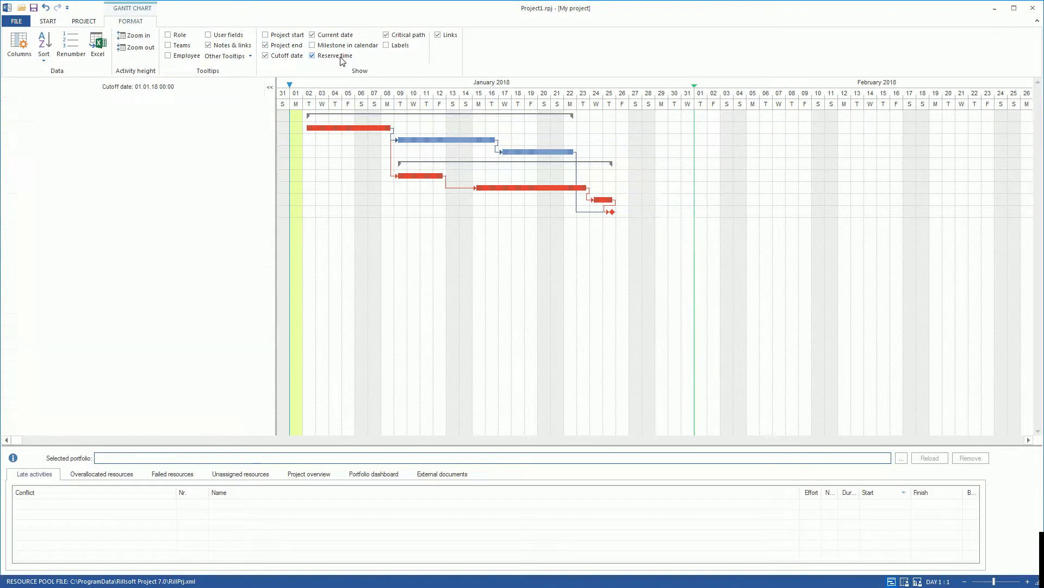
{"action": "left_click", "coordinate": [388, 46]}
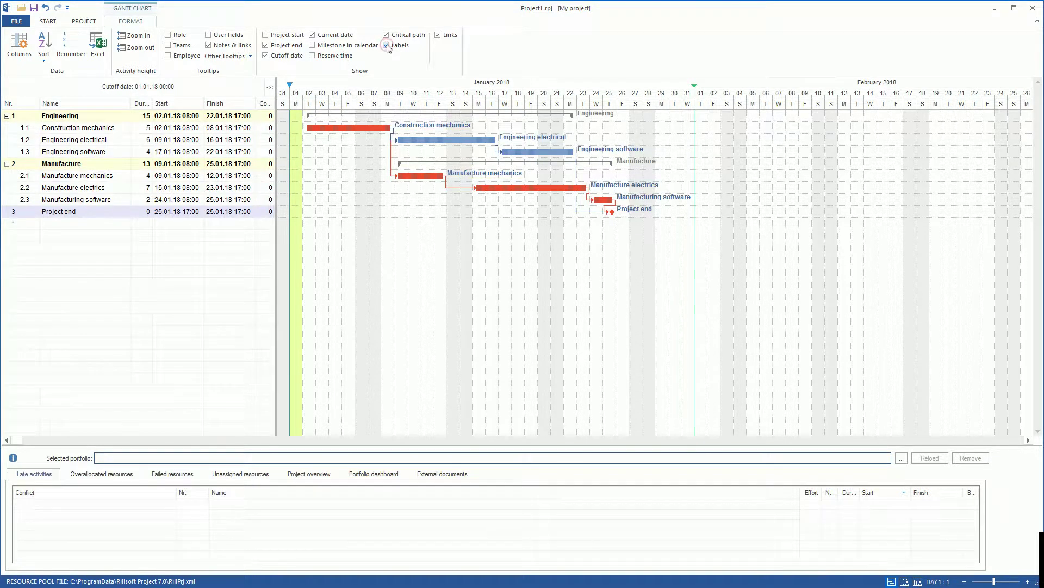
{"action": "left_click", "coordinate": [387, 36]}
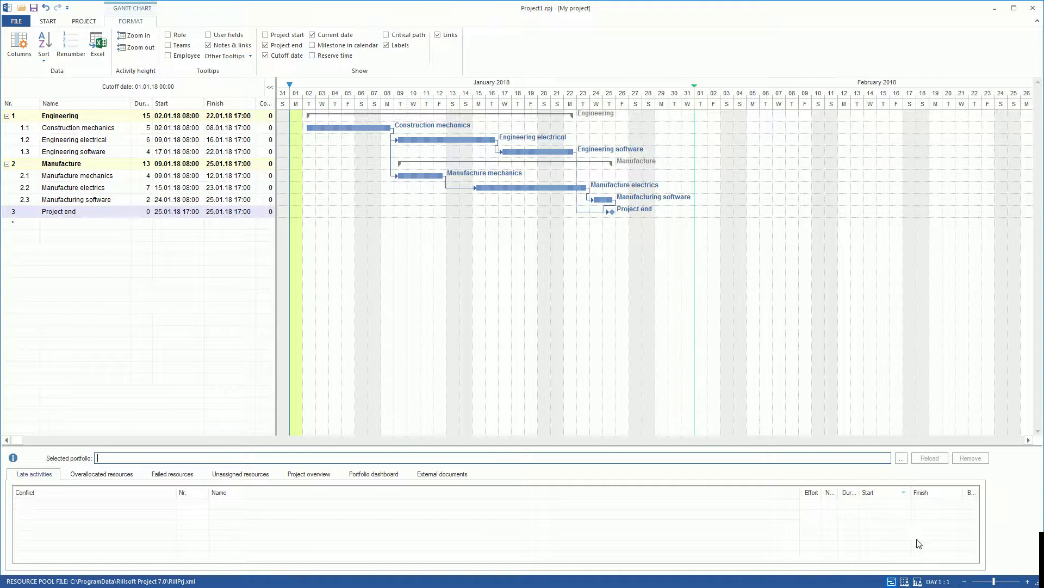
{"action": "left_click", "coordinate": [940, 582]}
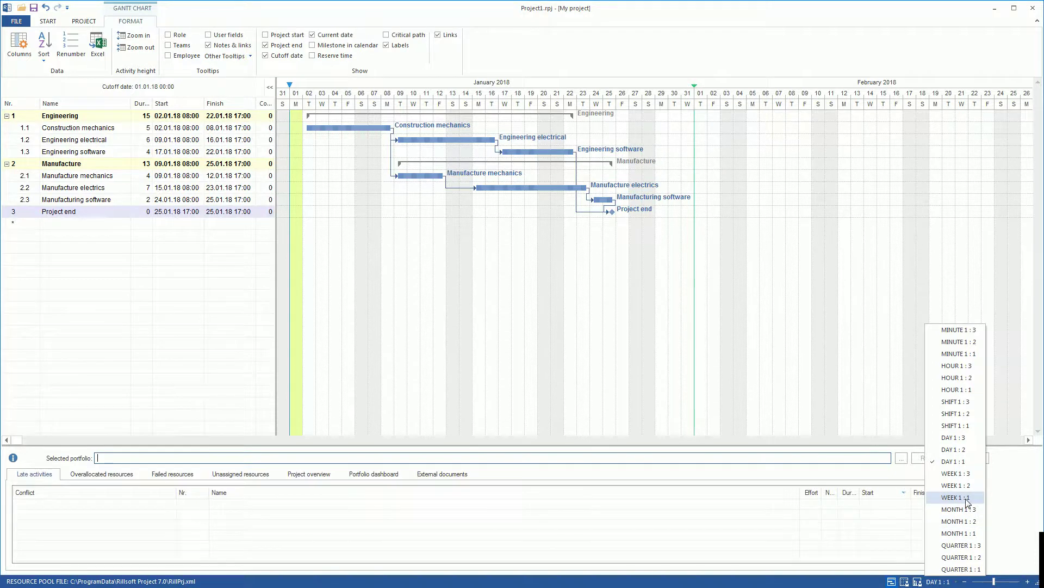
{"action": "left_click", "coordinate": [962, 497]}
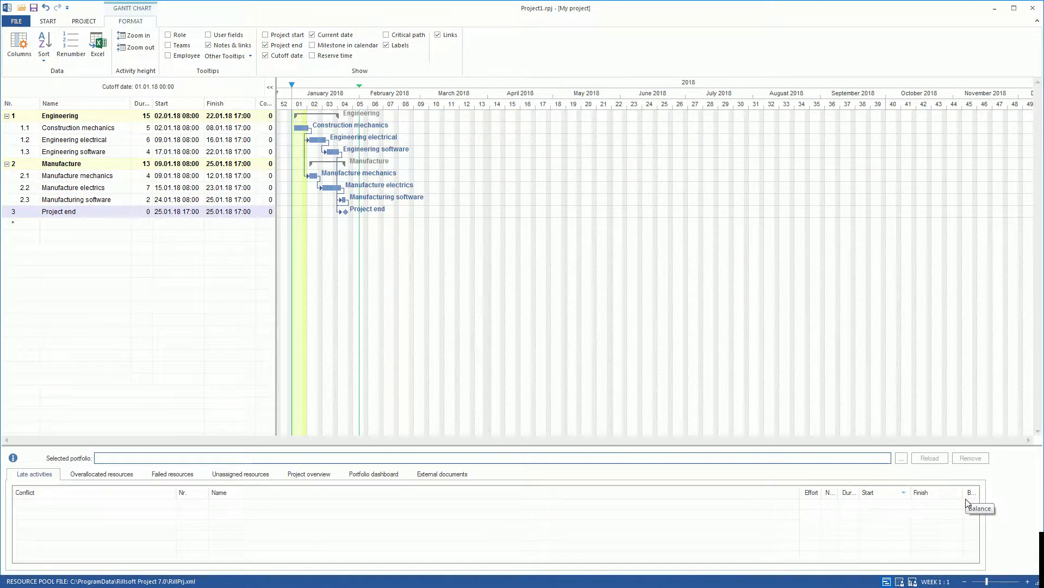
{"action": "left_click", "coordinate": [1027, 583]}
{"action": "left_click", "coordinate": [1027, 583]}
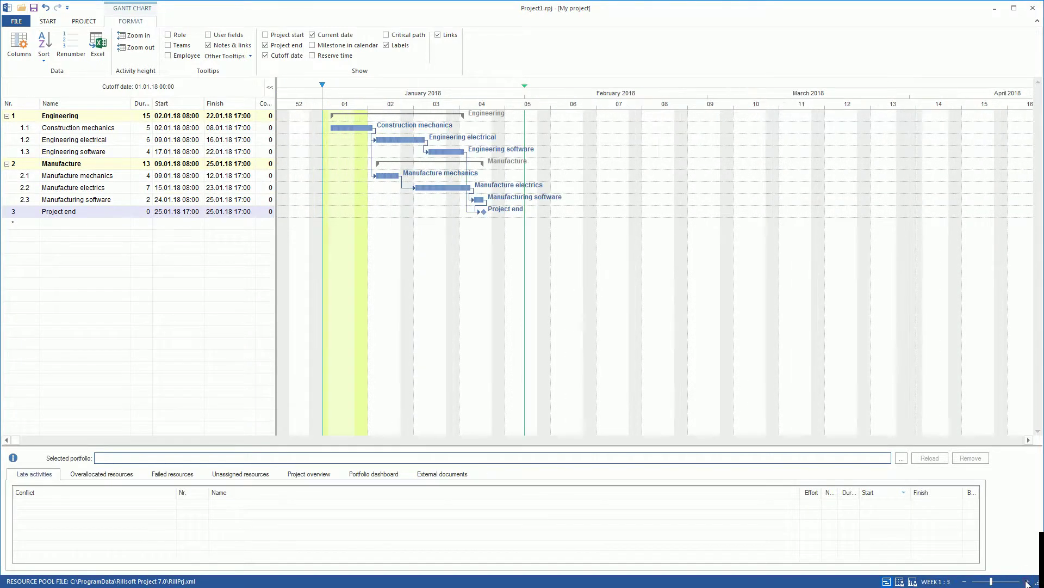
{"action": "left_click", "coordinate": [1027, 583]}
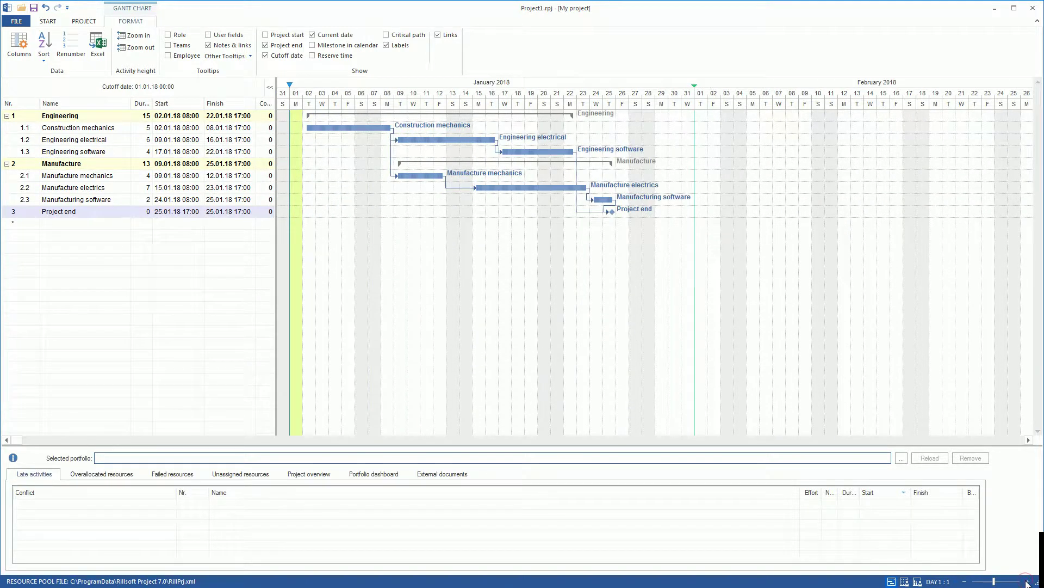